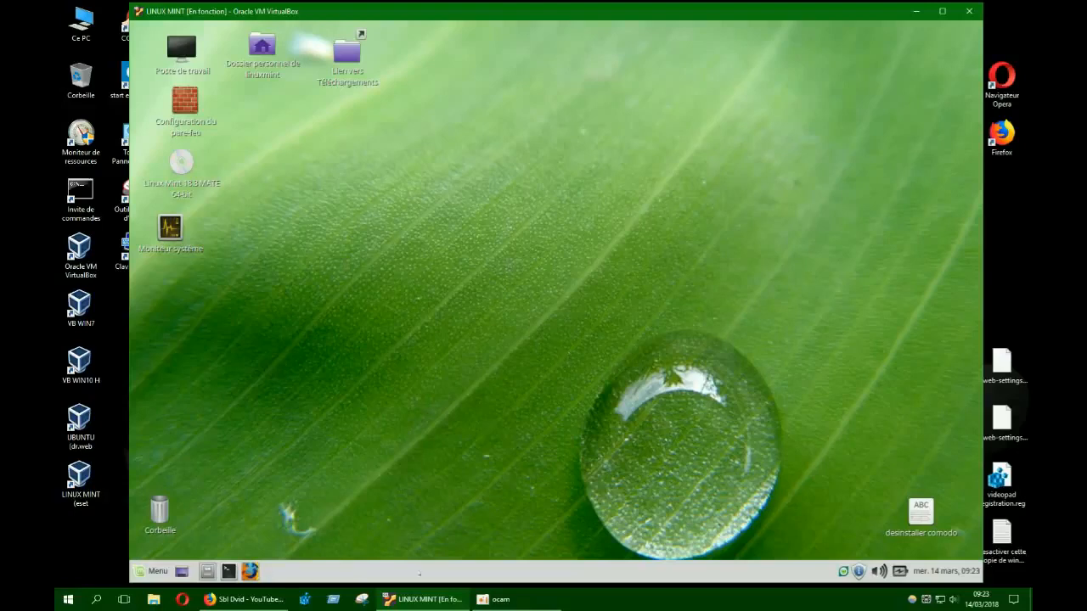
click(157, 570)
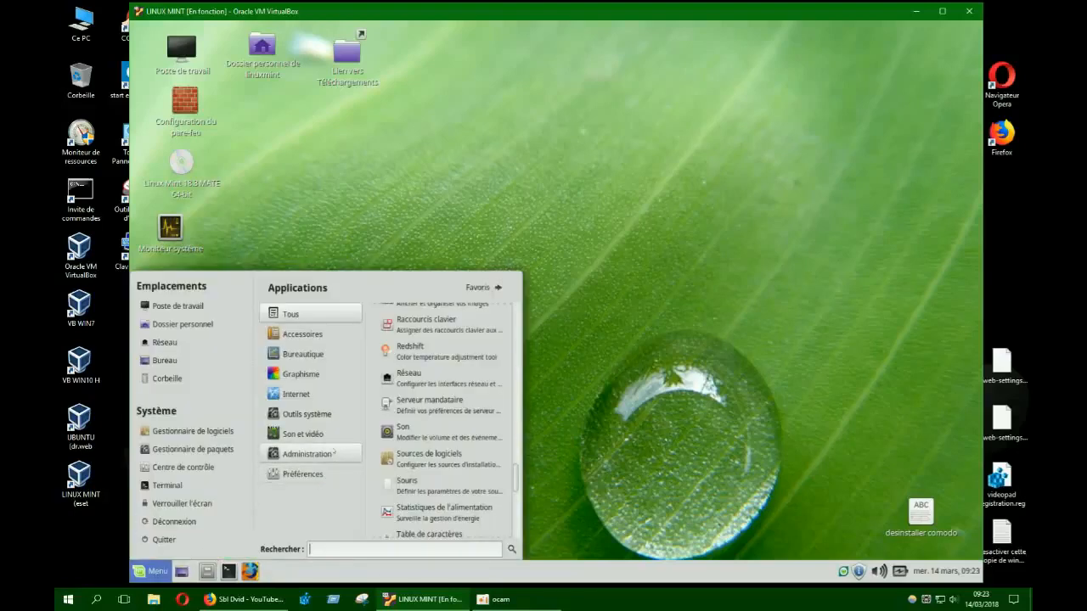
mouse_move(306, 454)
scroll(496, 467, down, 2)
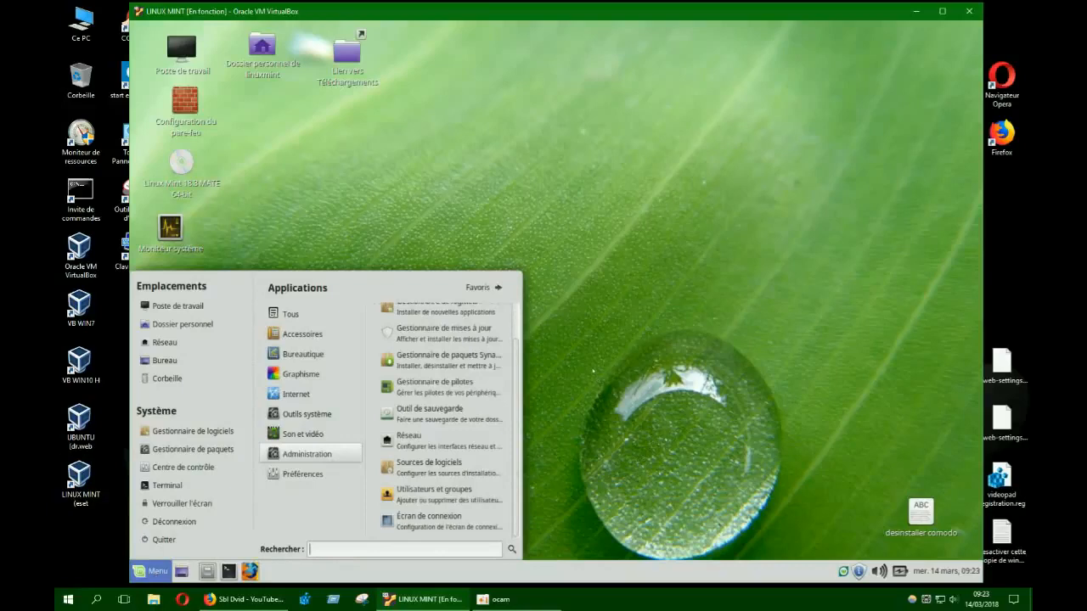
click(593, 371)
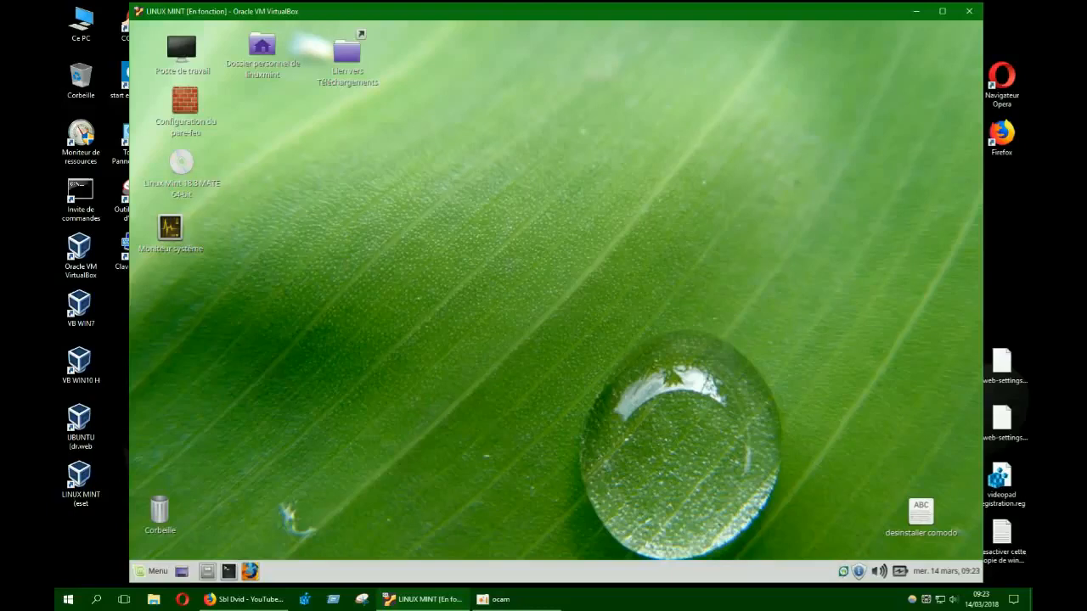
- Open the ESET NOD32 Antivirus main window, enlarge it and move it near the upper edge of the Linux Mint desktop
right_click(842, 571)
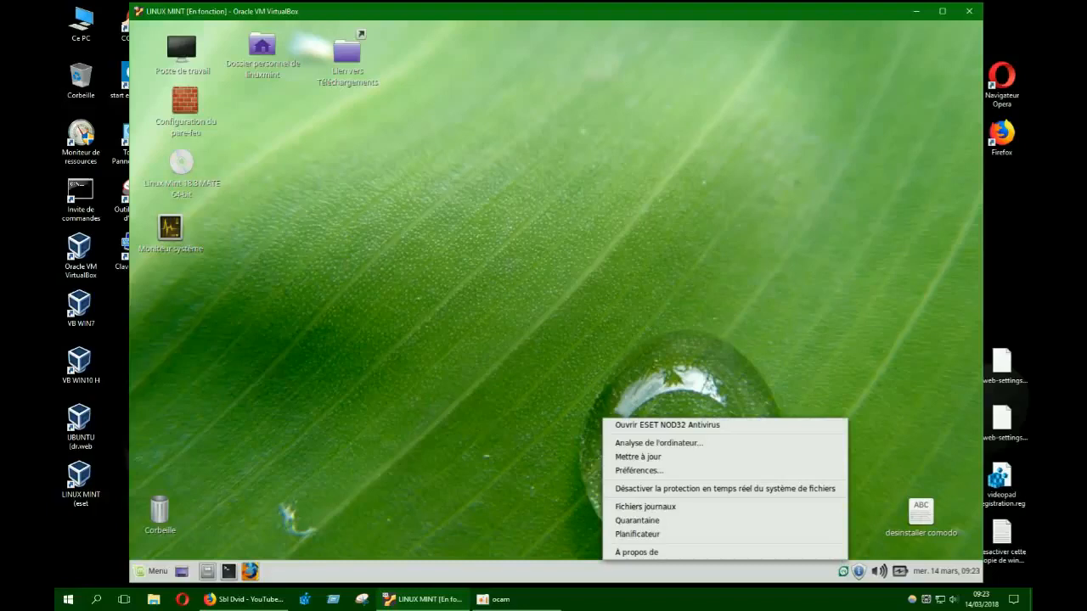
click(701, 425)
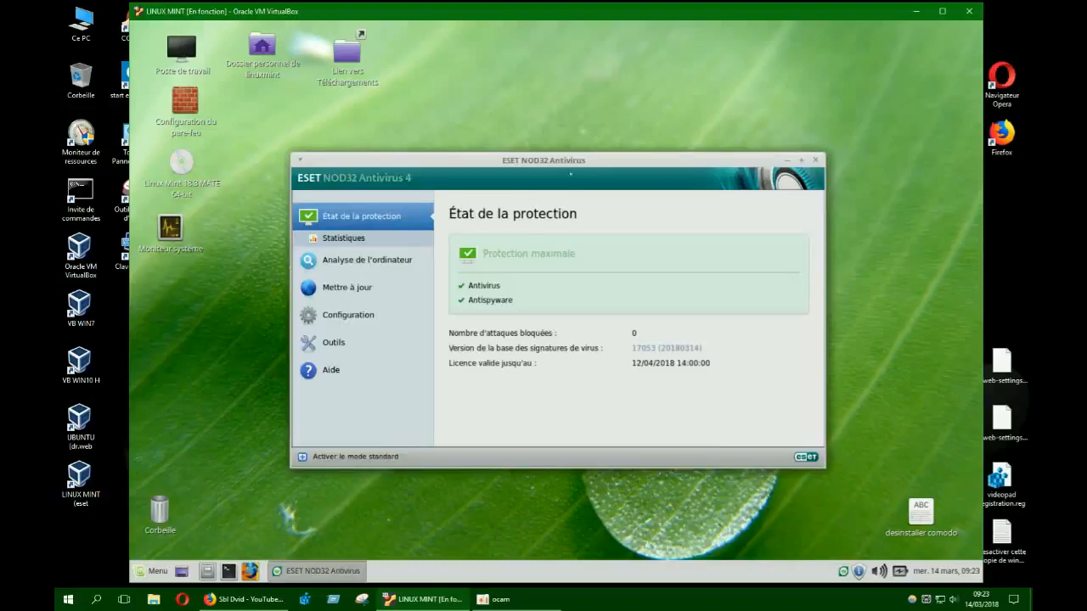
drag(580, 157, 568, 107)
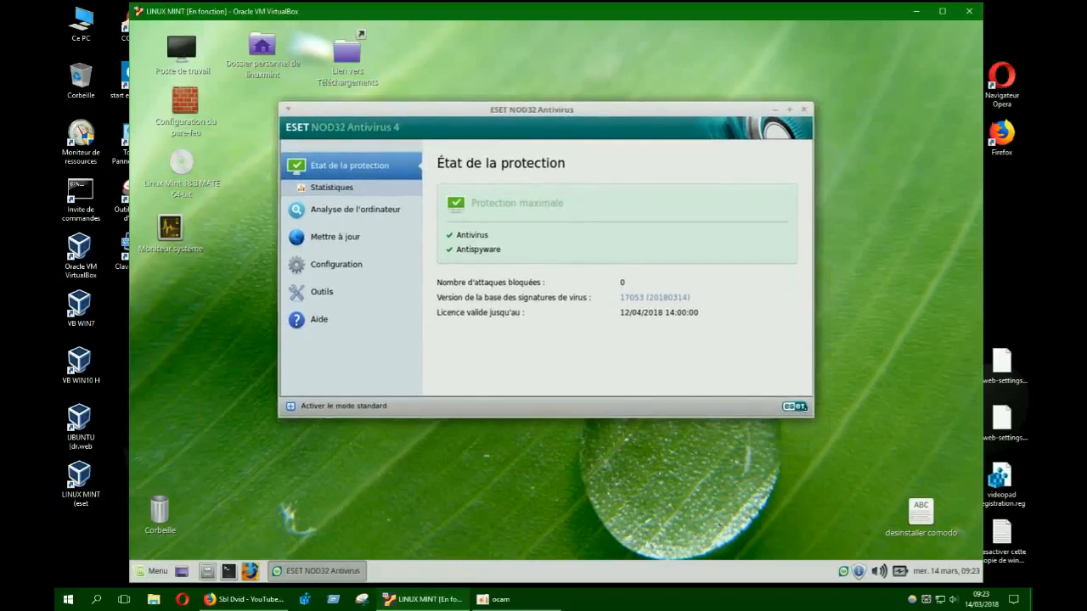
drag(811, 415, 890, 539)
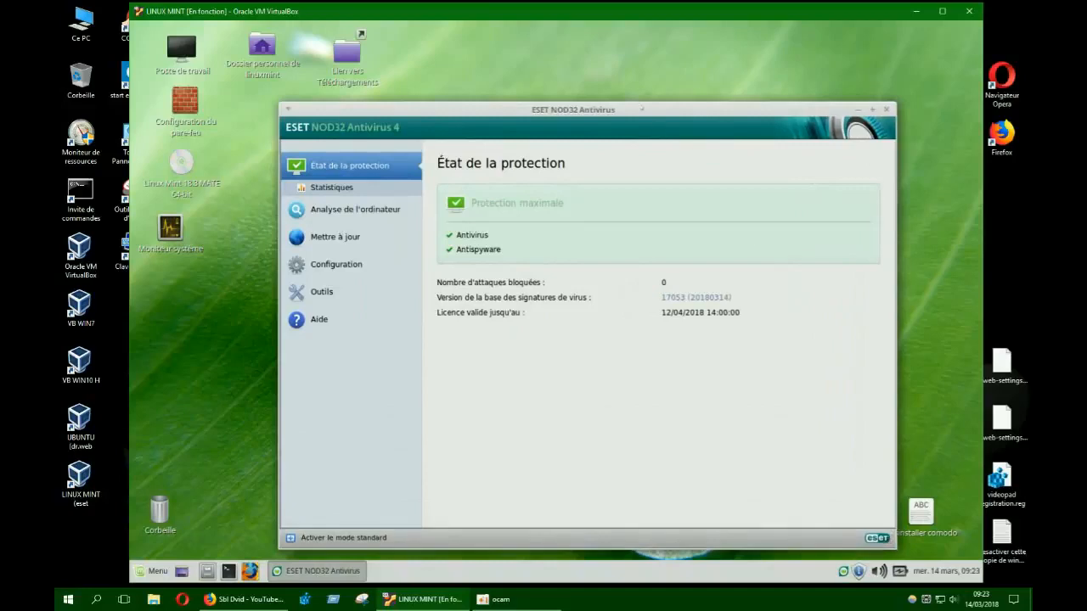
drag(641, 109, 566, 44)
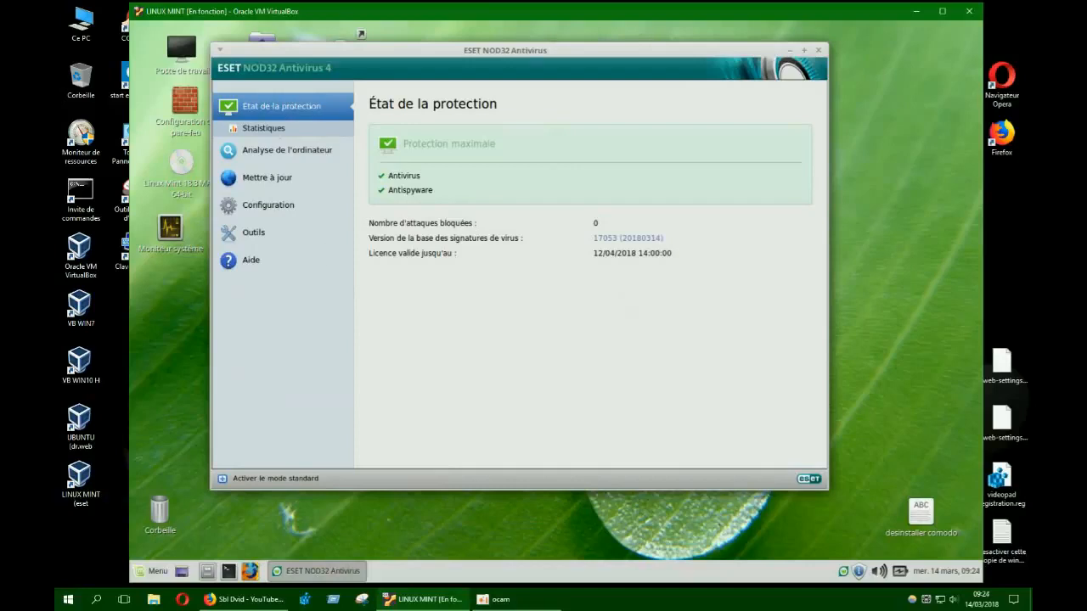
- View the protection statistics, then open the computer scan configuration and move its window clear of the scan options
click(259, 128)
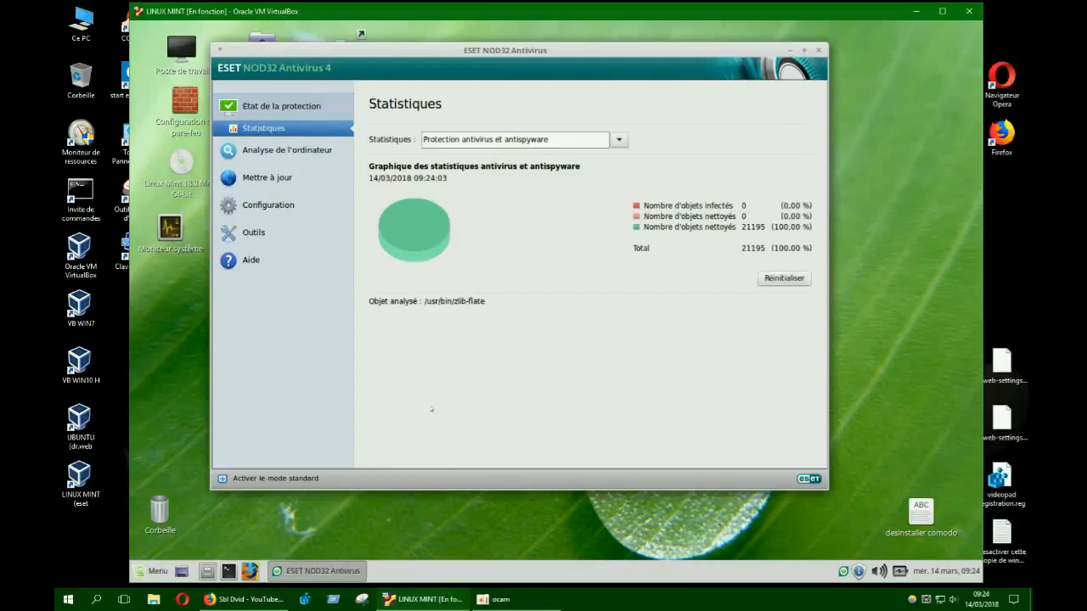
click(285, 149)
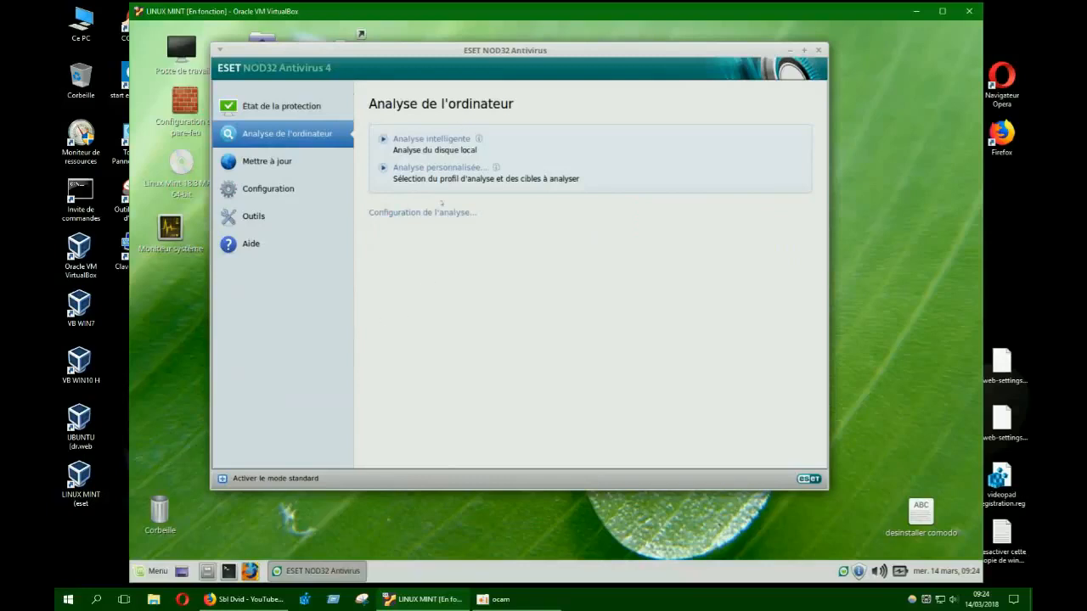
click(435, 214)
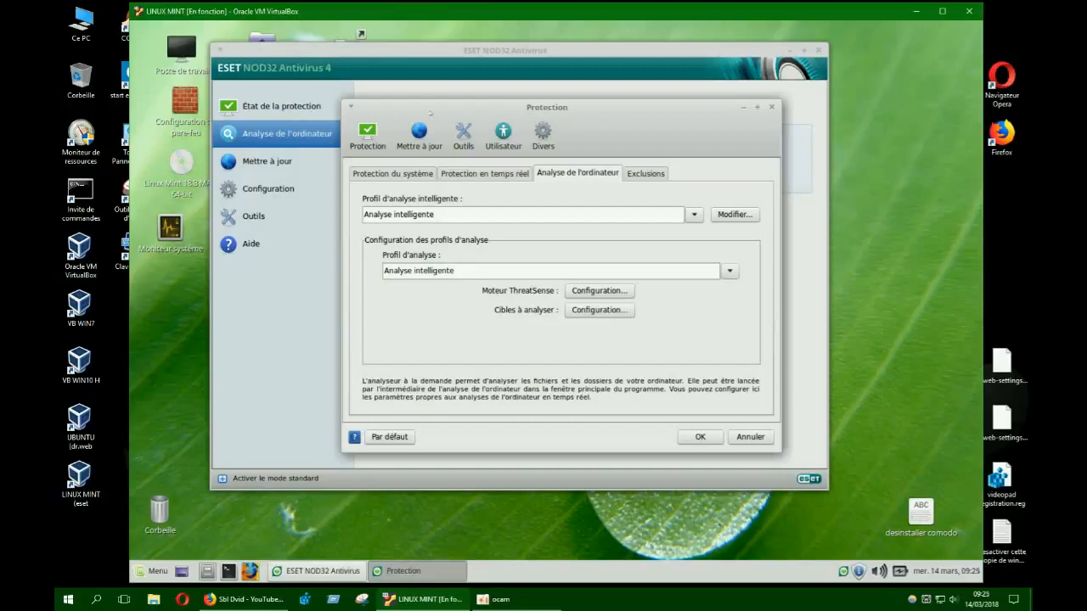
drag(526, 107, 621, 129)
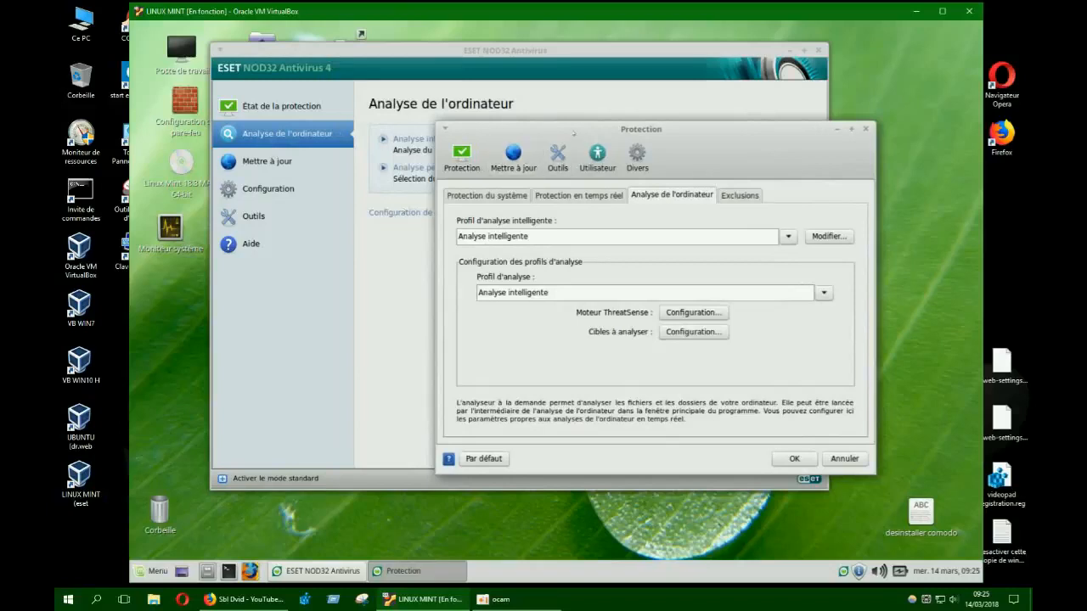
drag(666, 130, 692, 171)
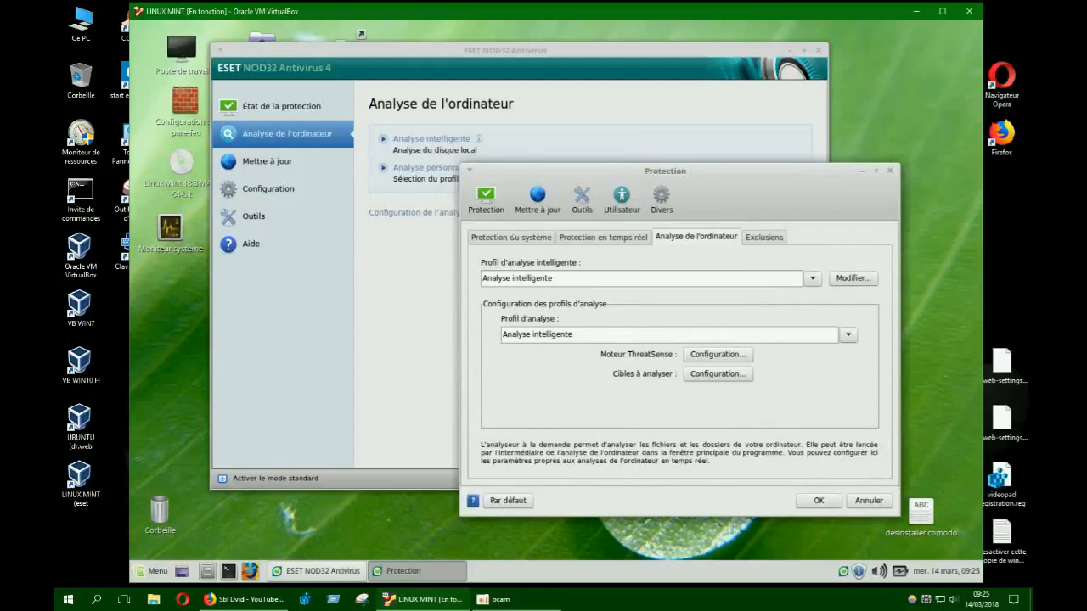
- In the ThreatSense engine configuration for startup files, enable detection of Applications potentiellement dangereuses
click(499, 238)
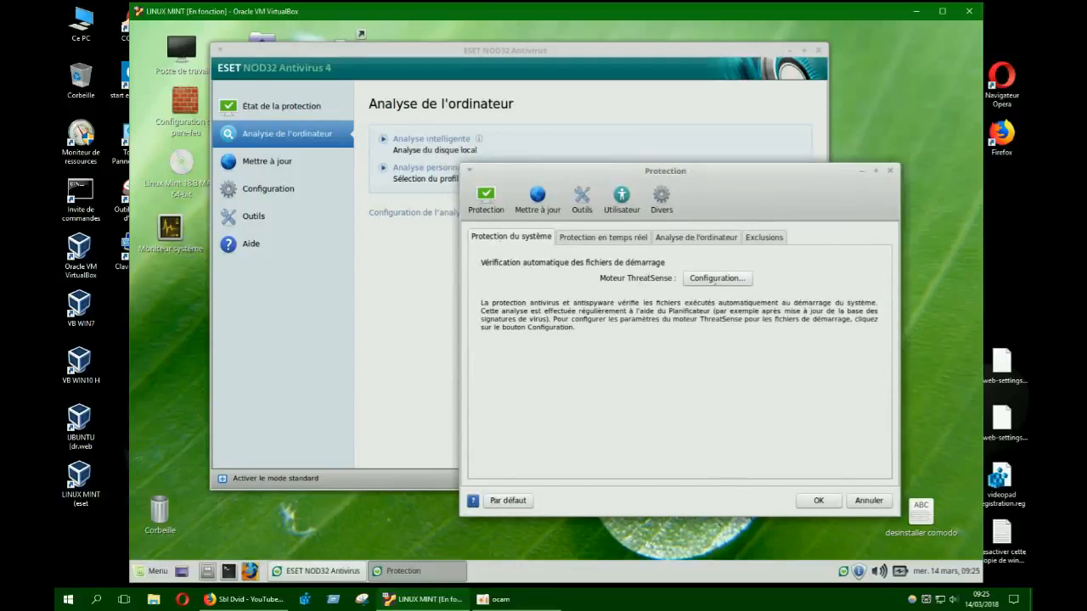
click(716, 279)
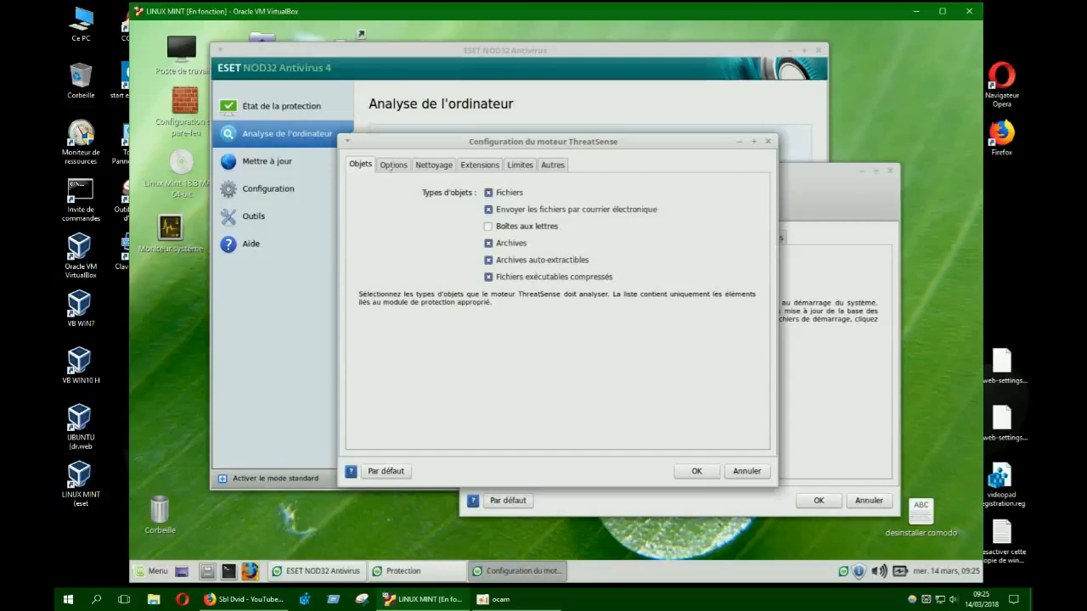
click(392, 166)
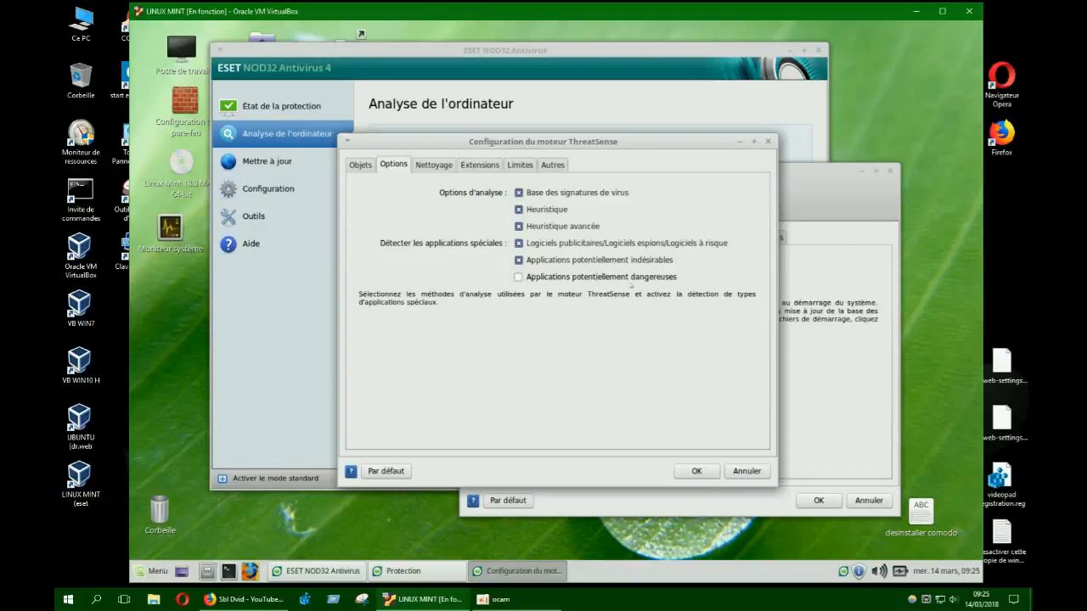
click(518, 277)
- Compare the cleaning levels for the startup-file check and set the level to Pas de nettoyage
click(435, 166)
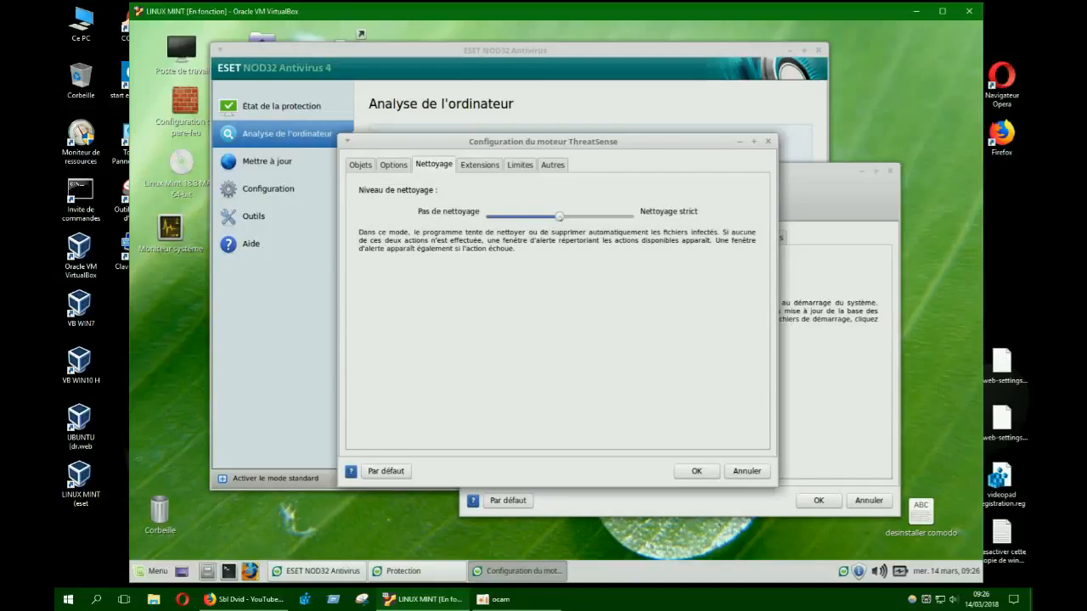
drag(559, 217, 628, 217)
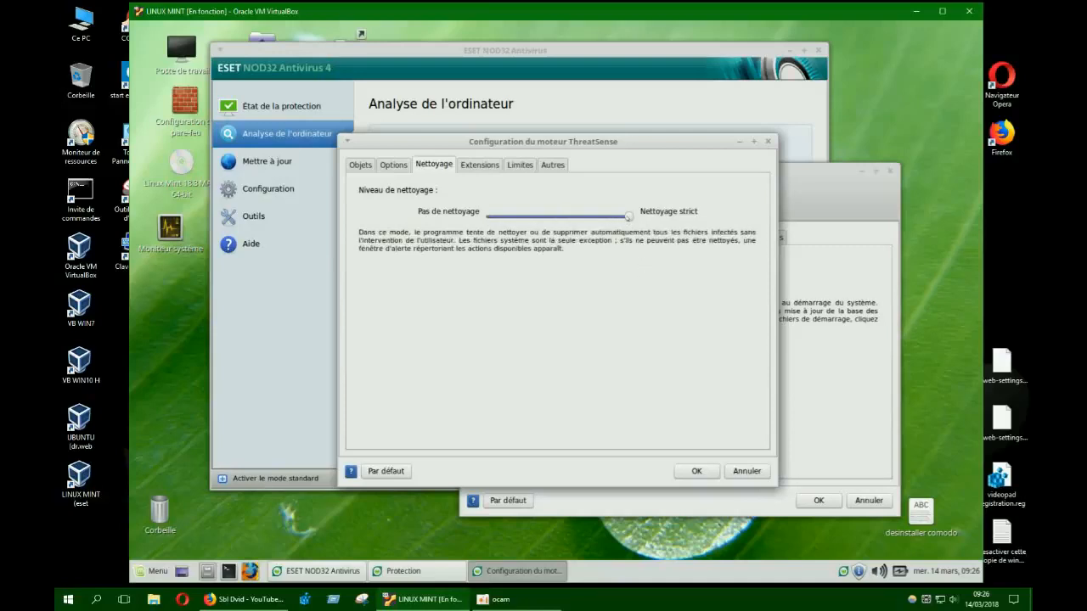
drag(628, 216, 490, 217)
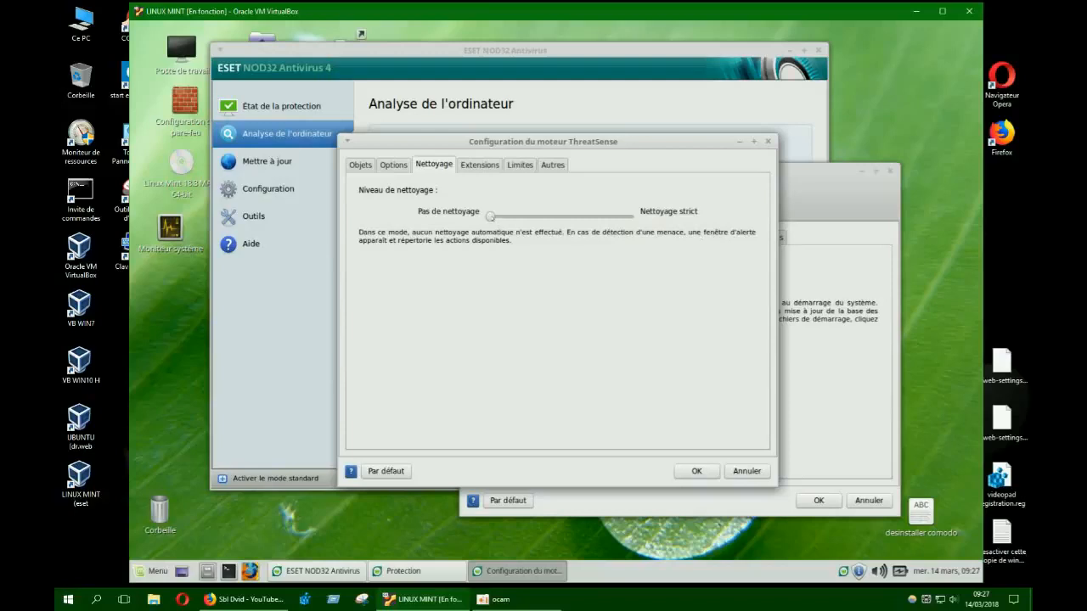
click(543, 217)
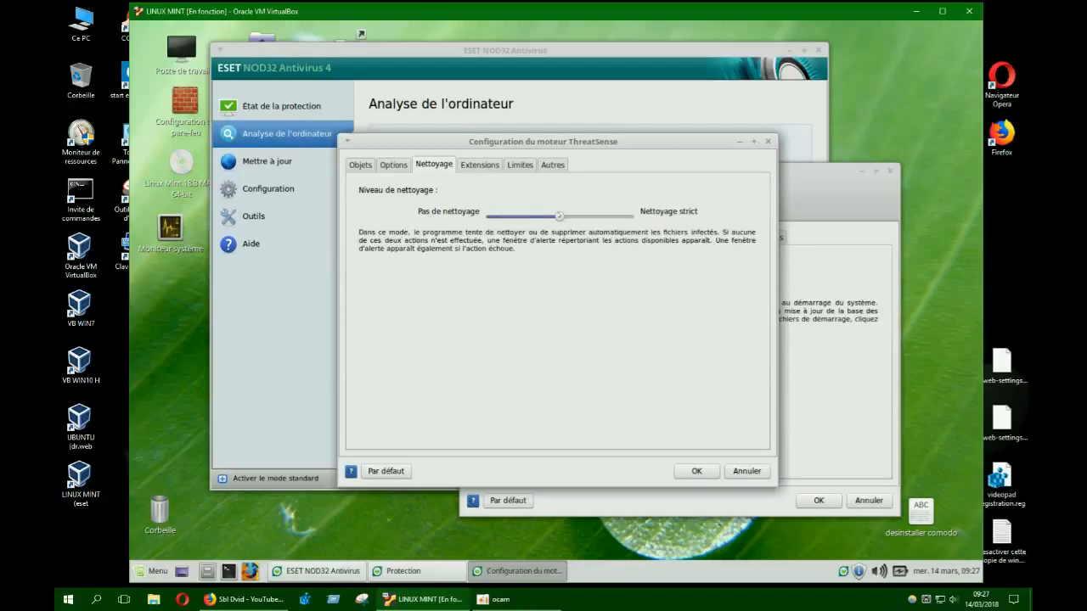
drag(559, 216, 638, 219)
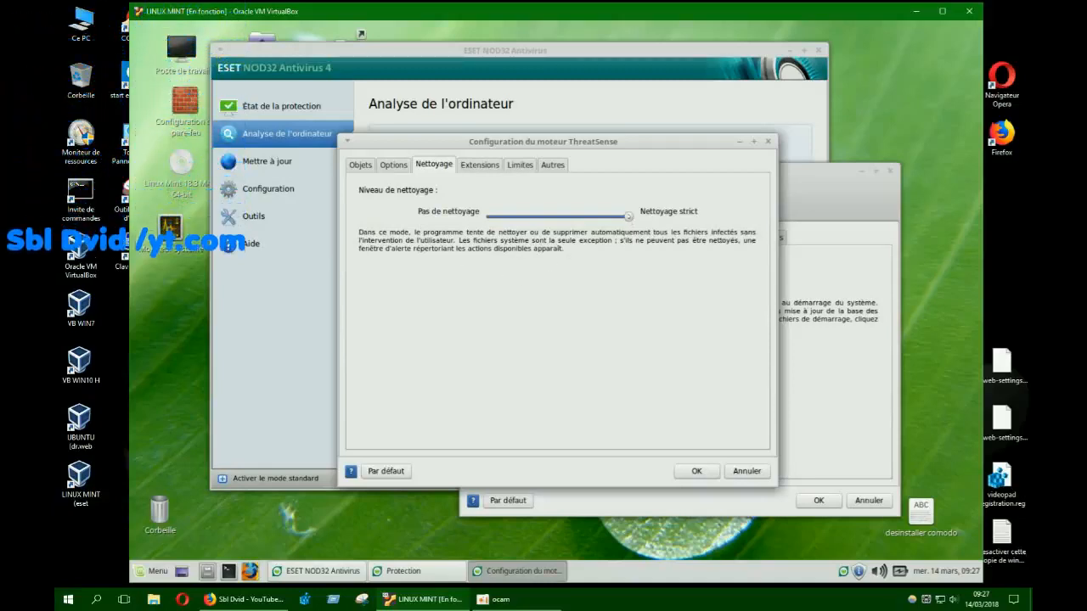
drag(629, 217, 490, 218)
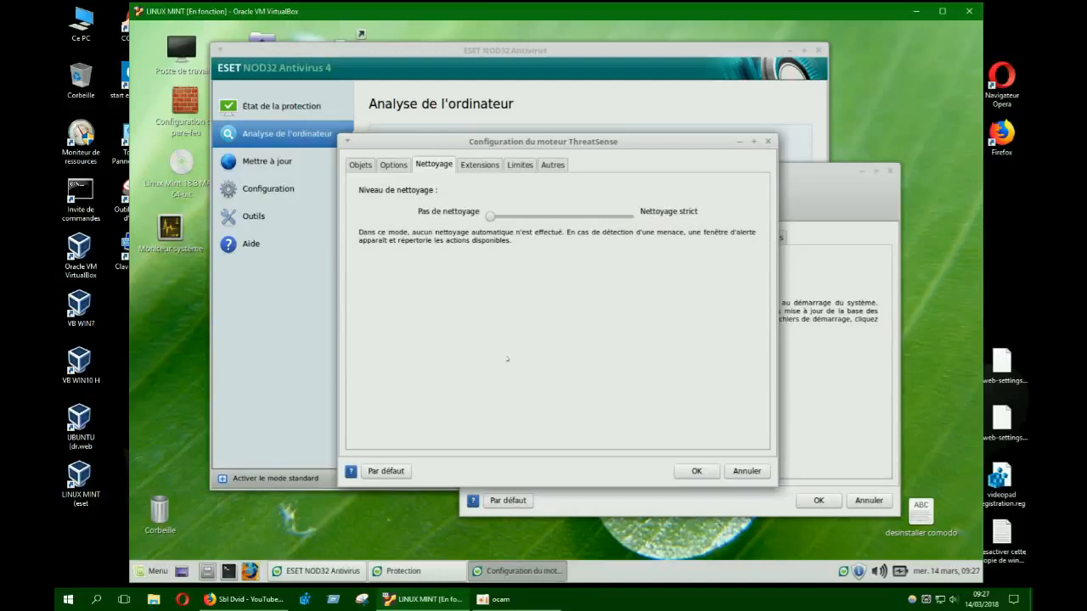
- Review the extension exclusions, limits and other parameters for startup files, and save the ThreatSense configuration
click(479, 164)
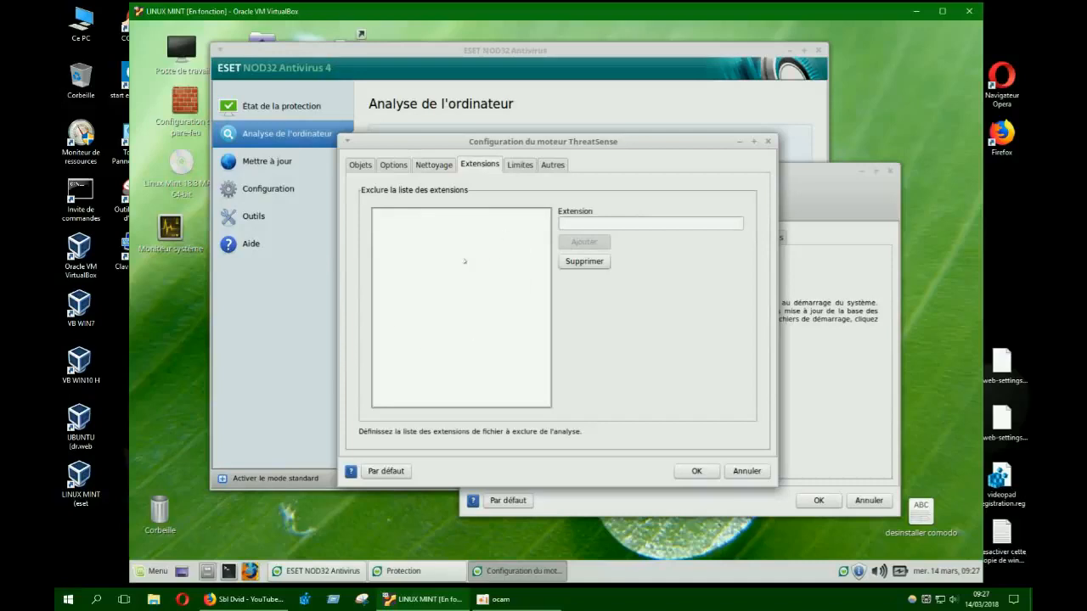
click(521, 164)
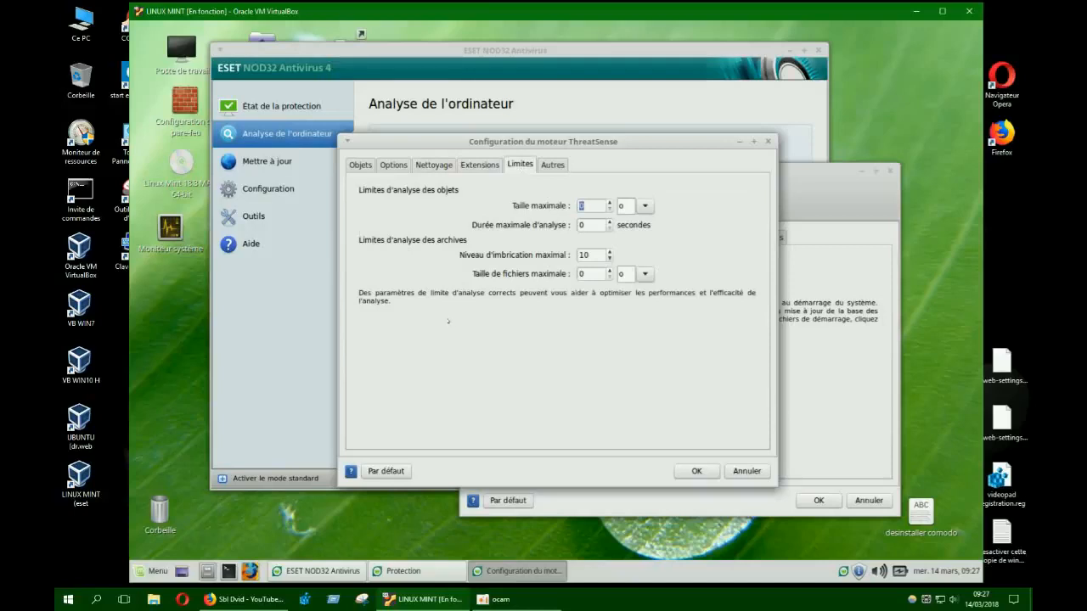
click(553, 165)
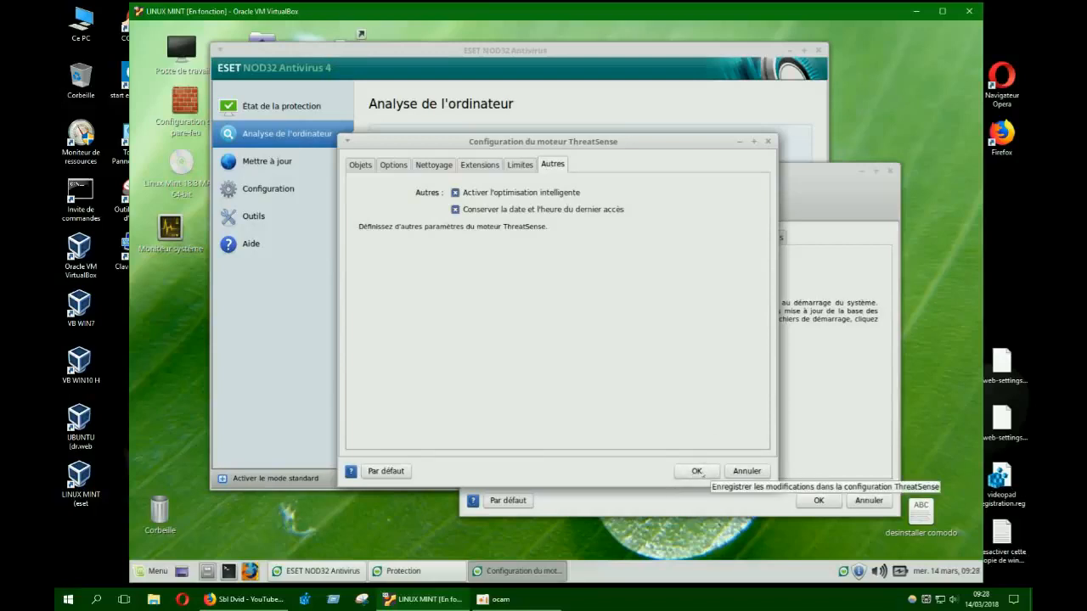
click(702, 473)
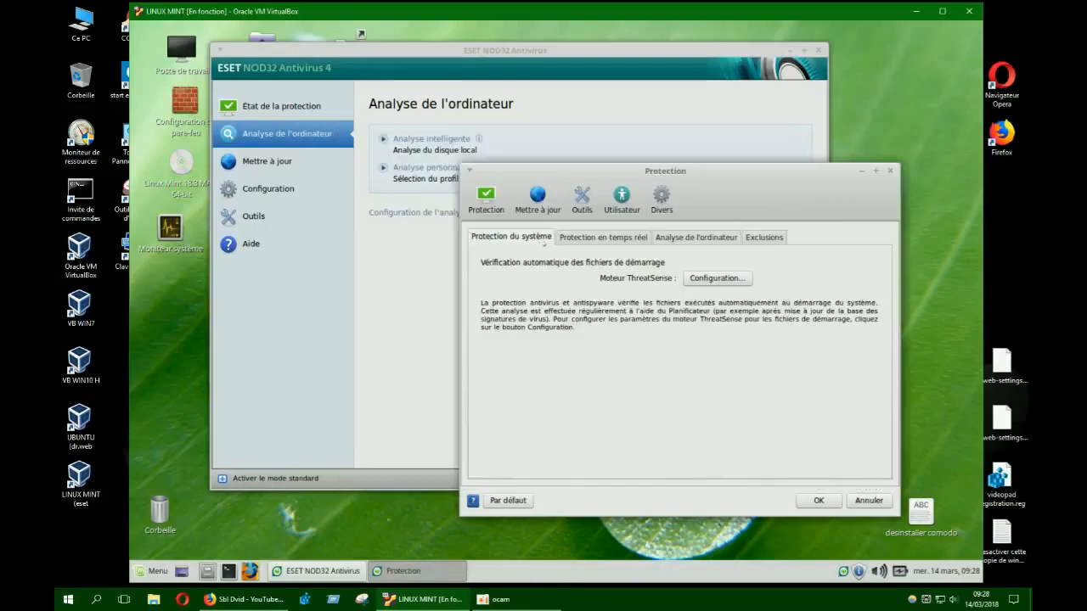
- Open the ThreatSense engine configuration for real-time protection and toggle Fichiers exécutables compressés on and back off
click(584, 238)
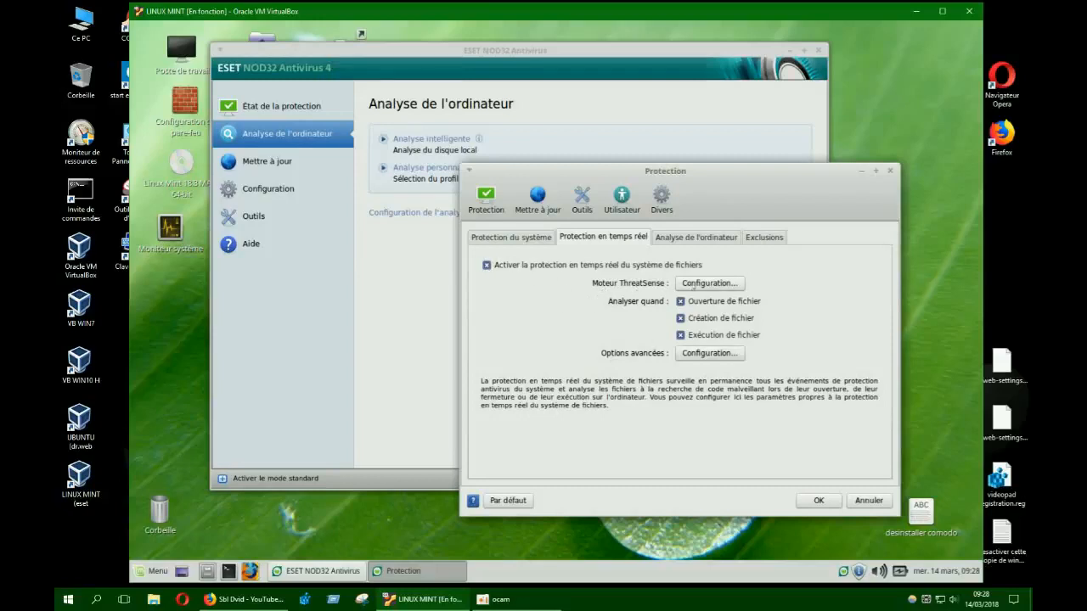
click(695, 285)
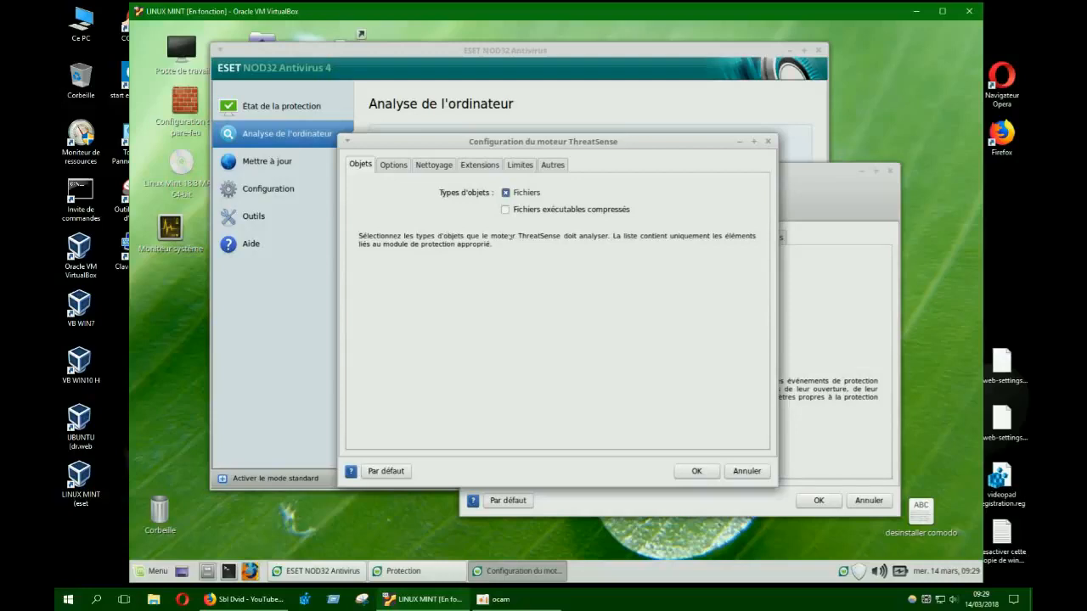
click(505, 209)
click(505, 209)
- Enable Applications potentiellement dangereuses and Heuristique avancée in the real-time protection scan options
click(394, 167)
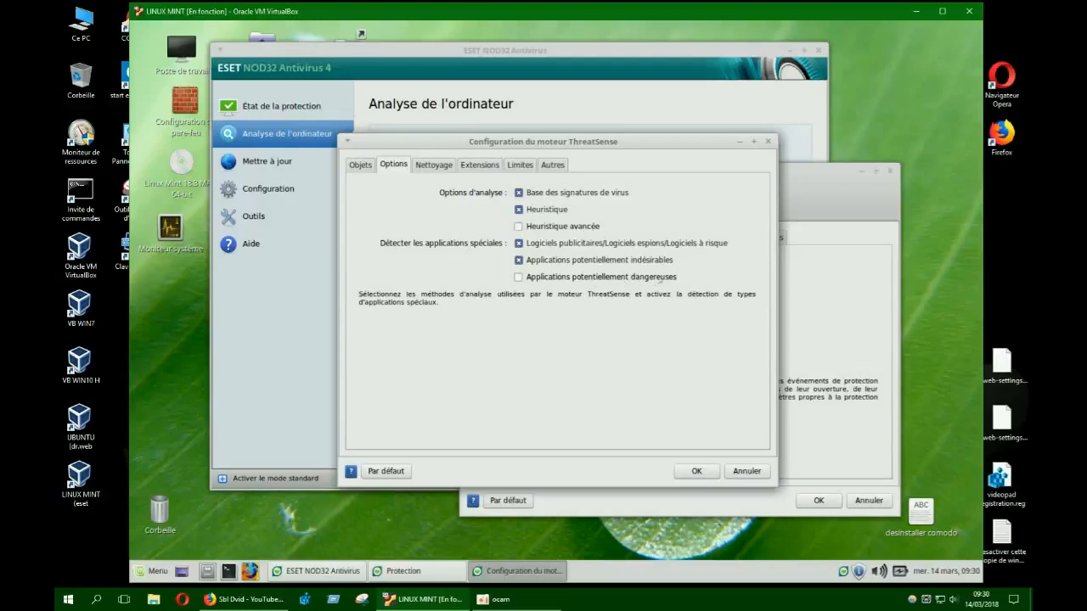
click(518, 277)
click(518, 226)
- Set the cleaning level for real-time protection to Pas de nettoyage
click(438, 167)
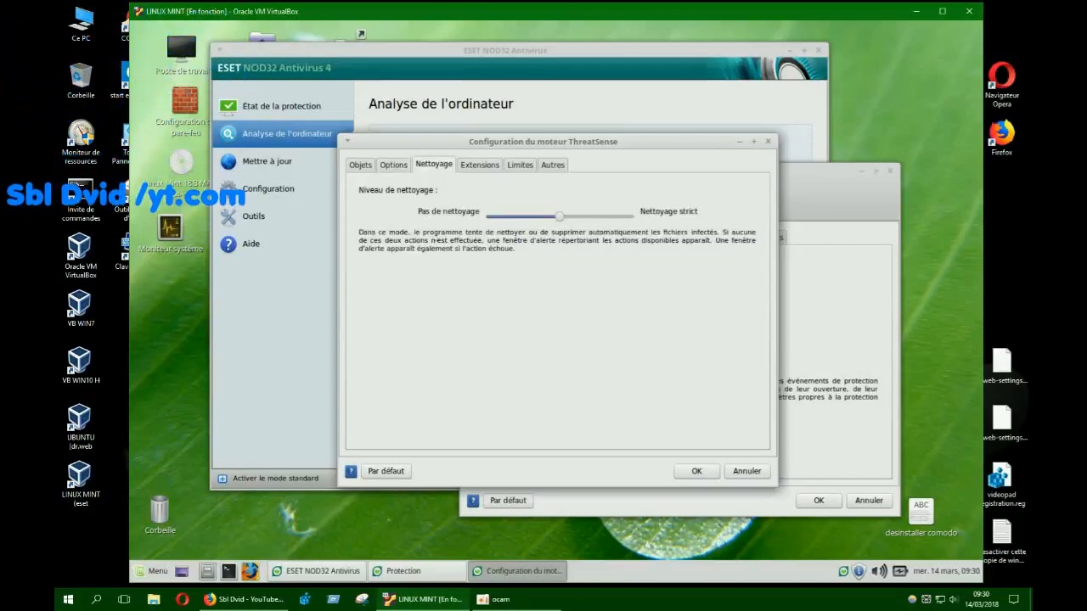
click(530, 218)
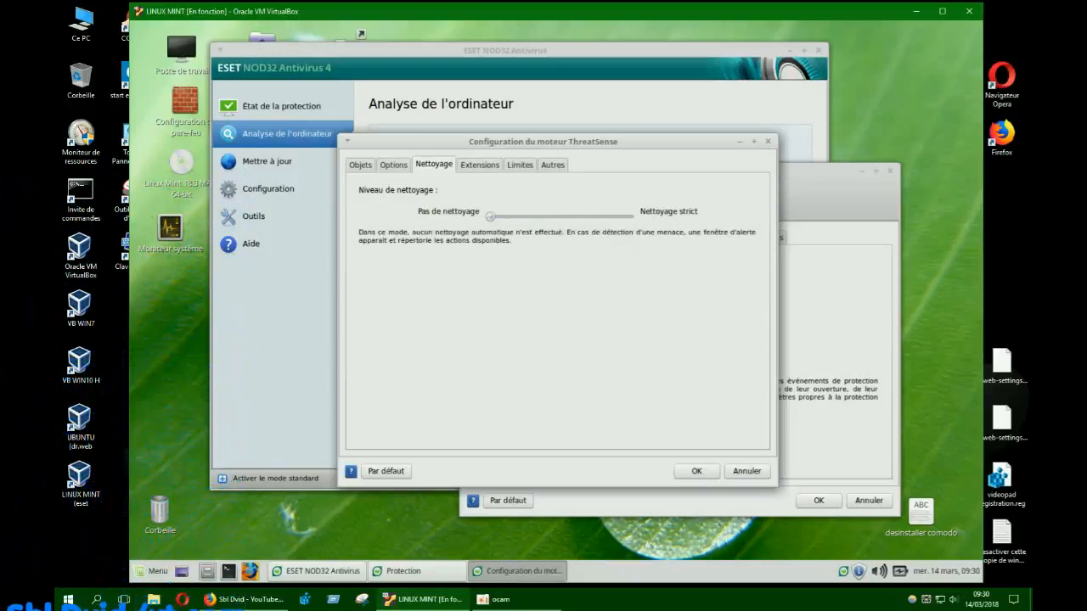
click(542, 218)
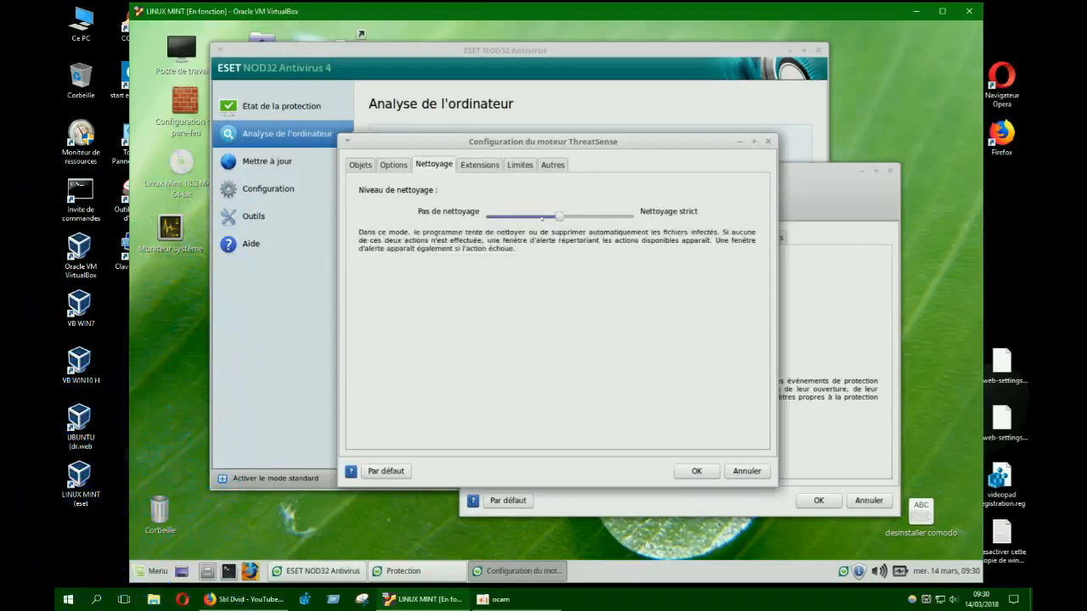
drag(559, 218, 497, 219)
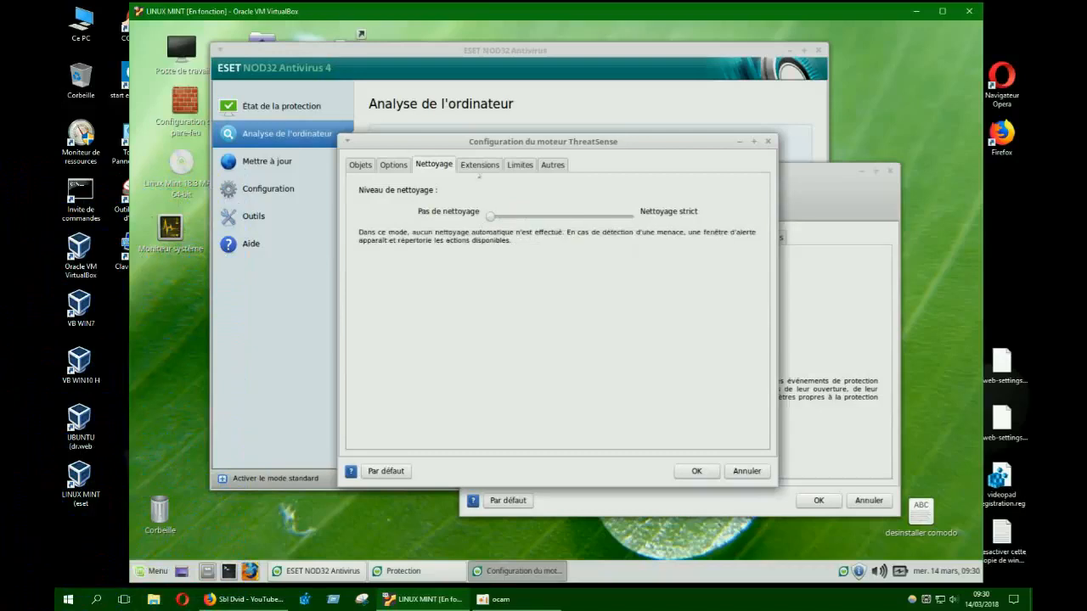
- Look through the real-time protection's extensions, limits and other parameters, and save its ThreatSense configuration
click(479, 165)
click(520, 165)
click(551, 165)
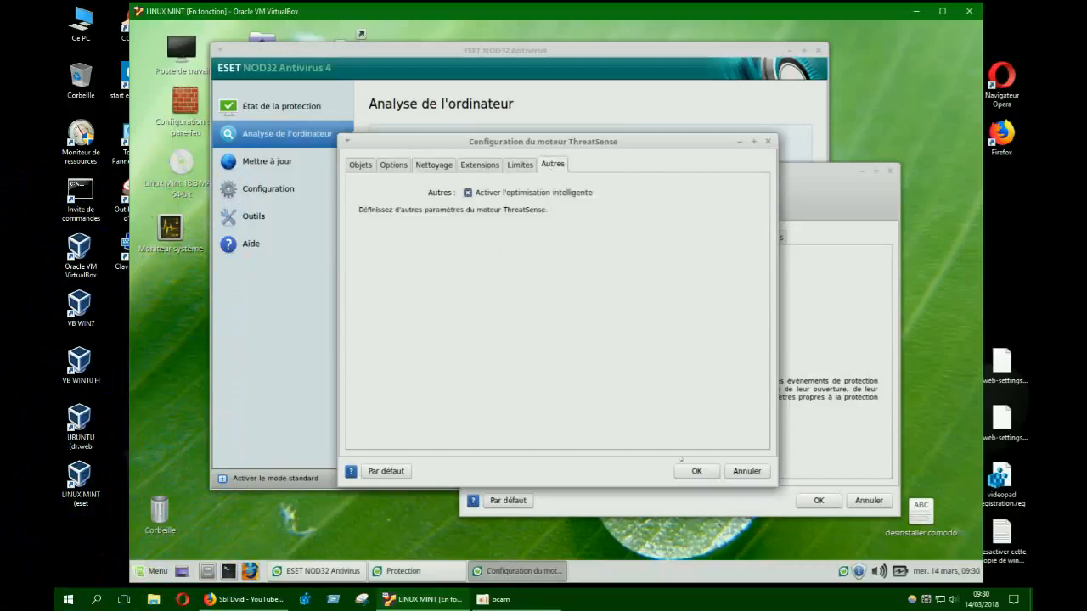
click(696, 472)
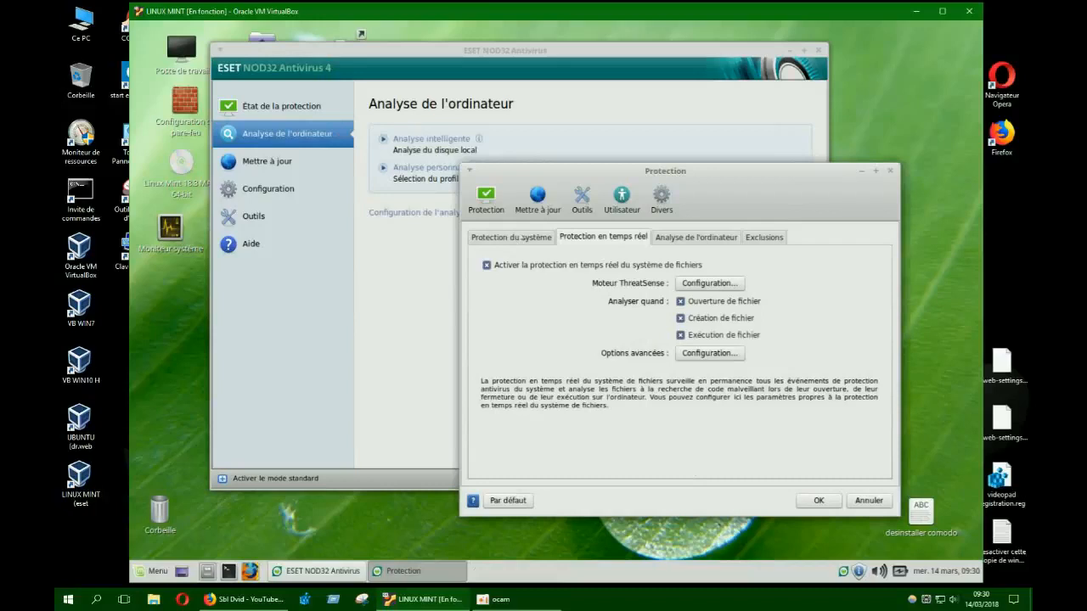
- Compare the ThreatSense object types of the startup file check with those of the real-time protection
click(512, 237)
click(587, 237)
click(545, 241)
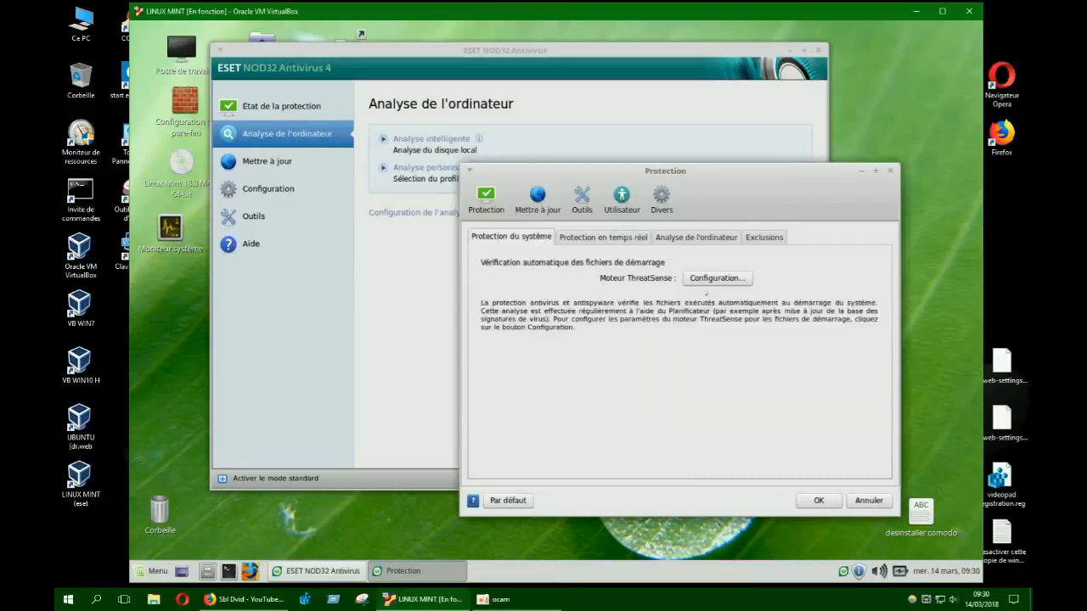
click(605, 237)
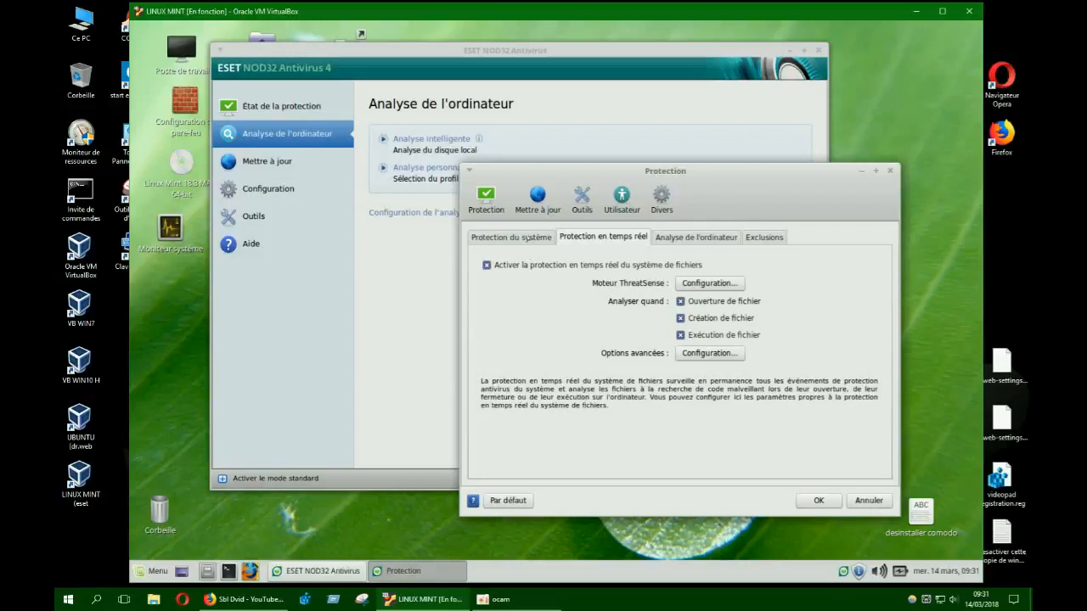
click(526, 240)
click(600, 238)
click(543, 240)
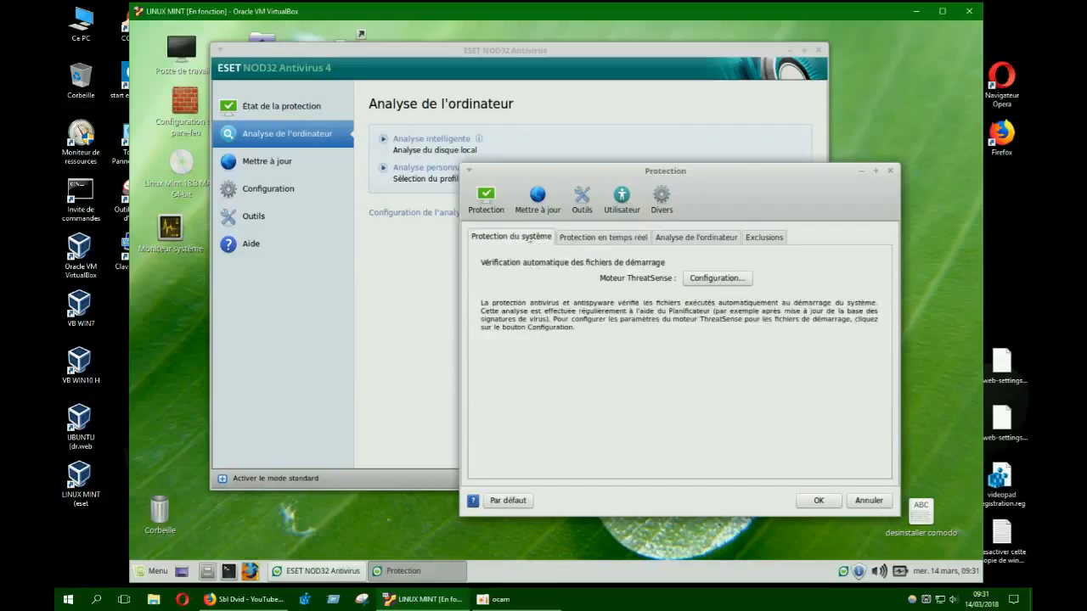
click(698, 279)
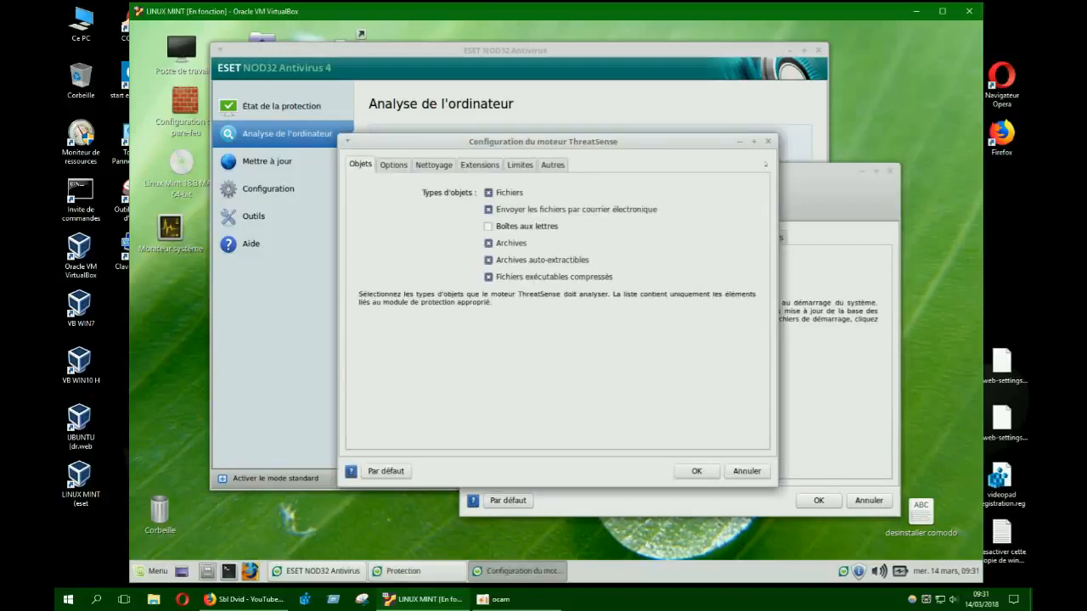
click(701, 471)
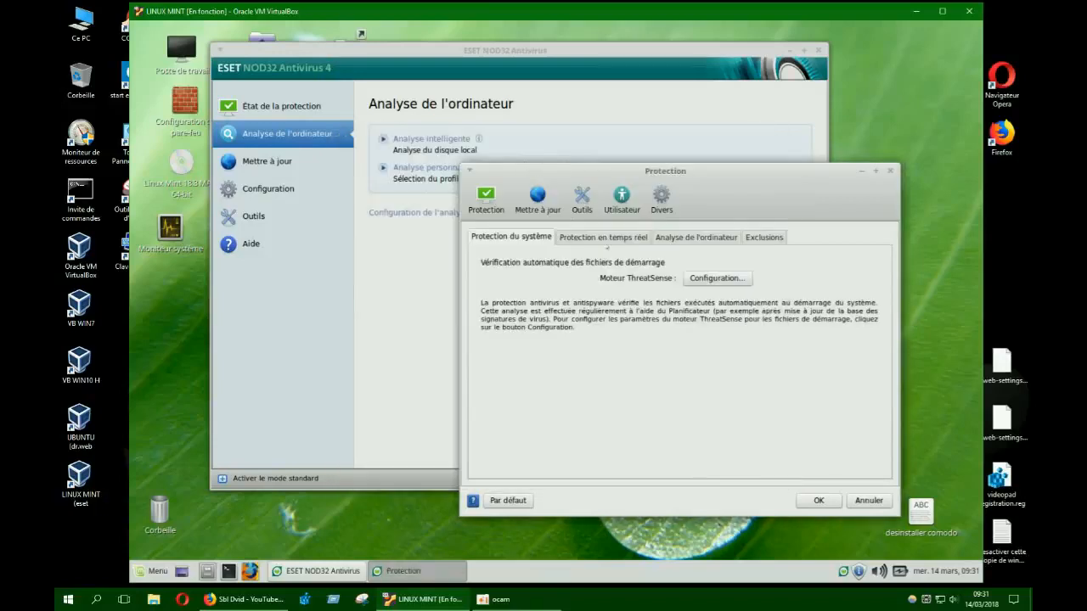
click(598, 238)
click(690, 283)
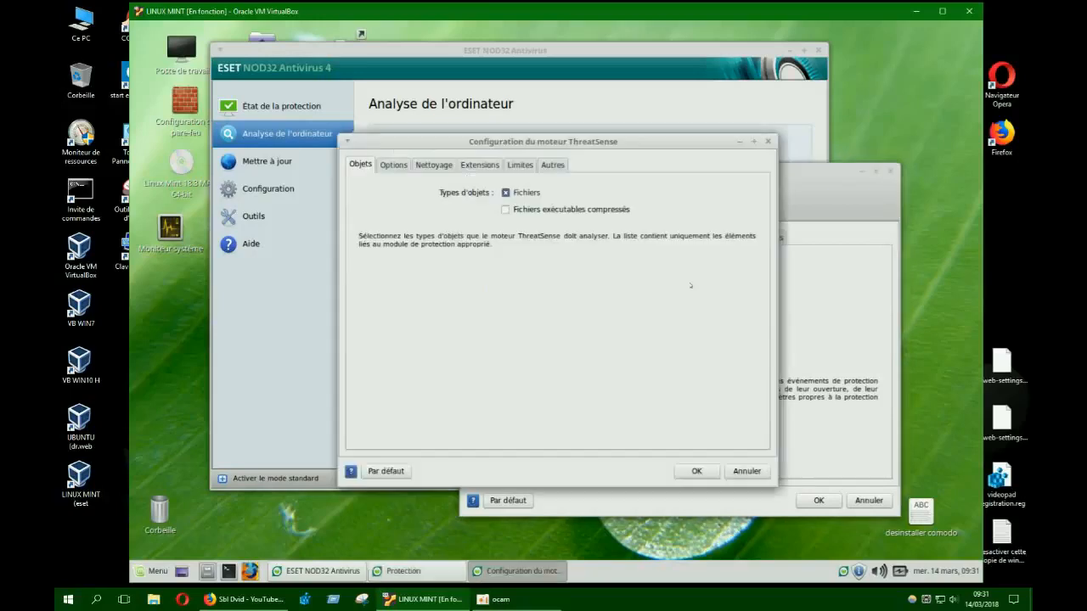
click(701, 472)
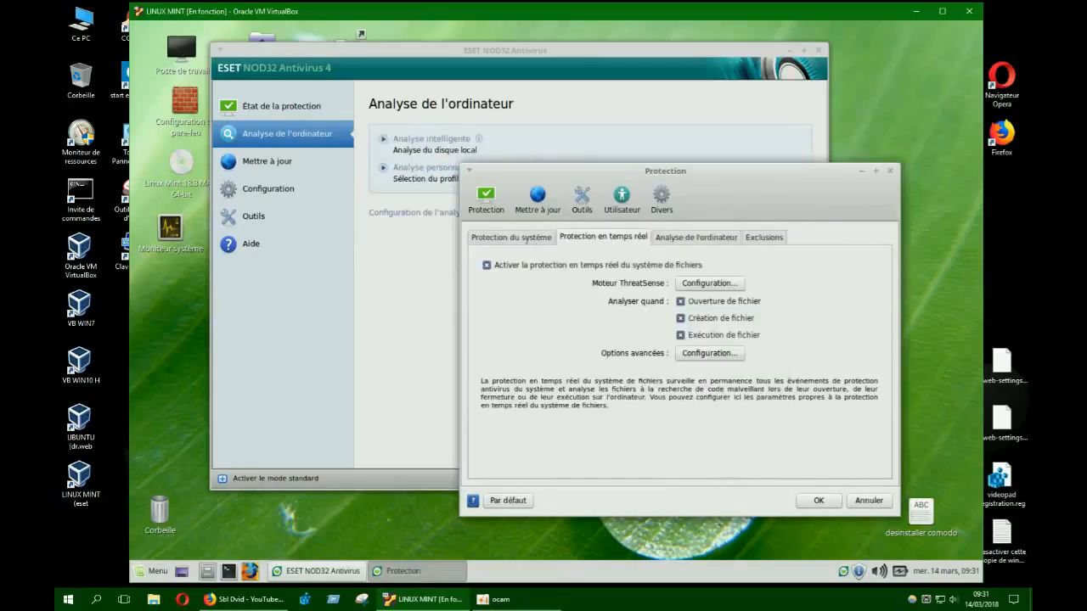
- Review the advanced options of the real-time file system protection
click(686, 241)
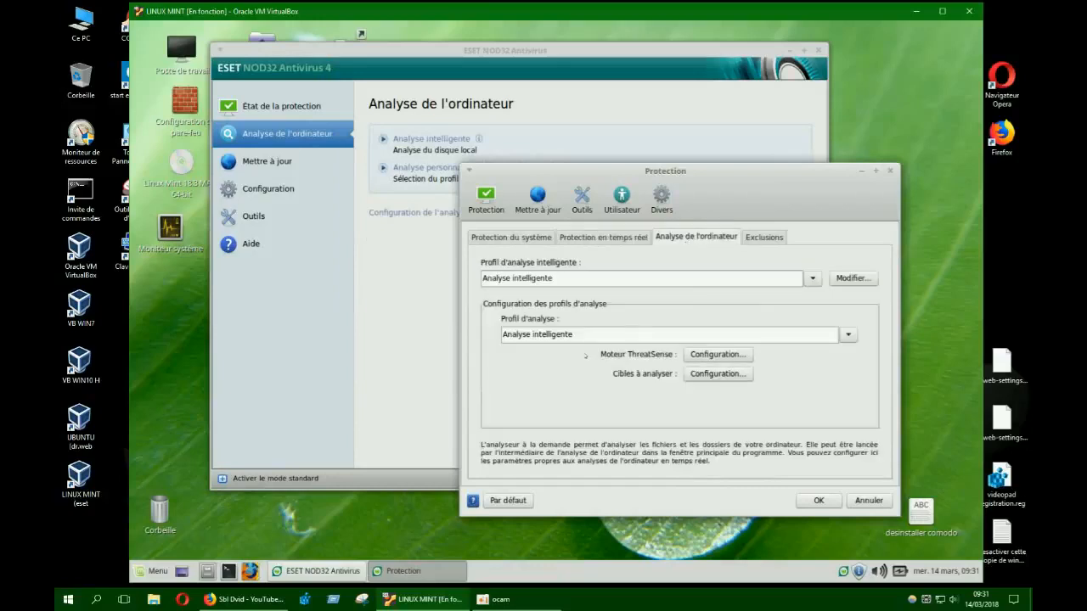
click(626, 240)
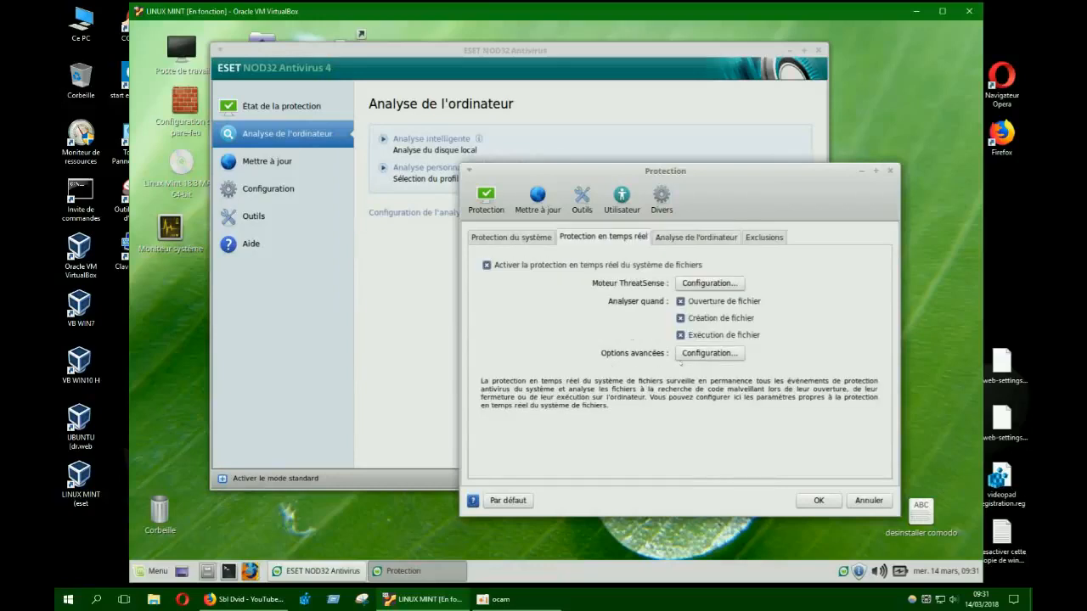
click(710, 355)
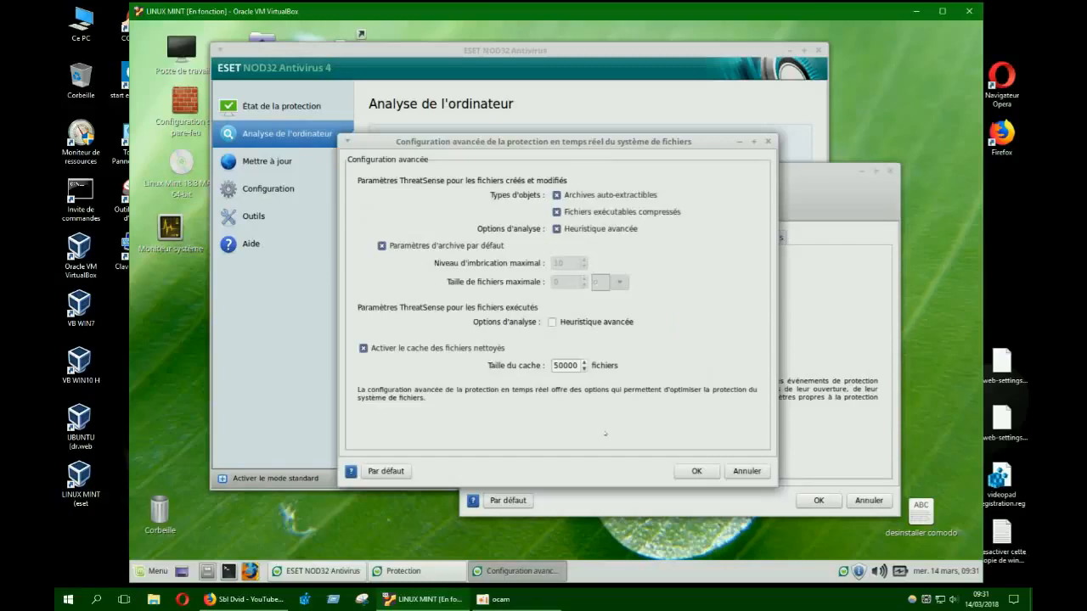
click(689, 471)
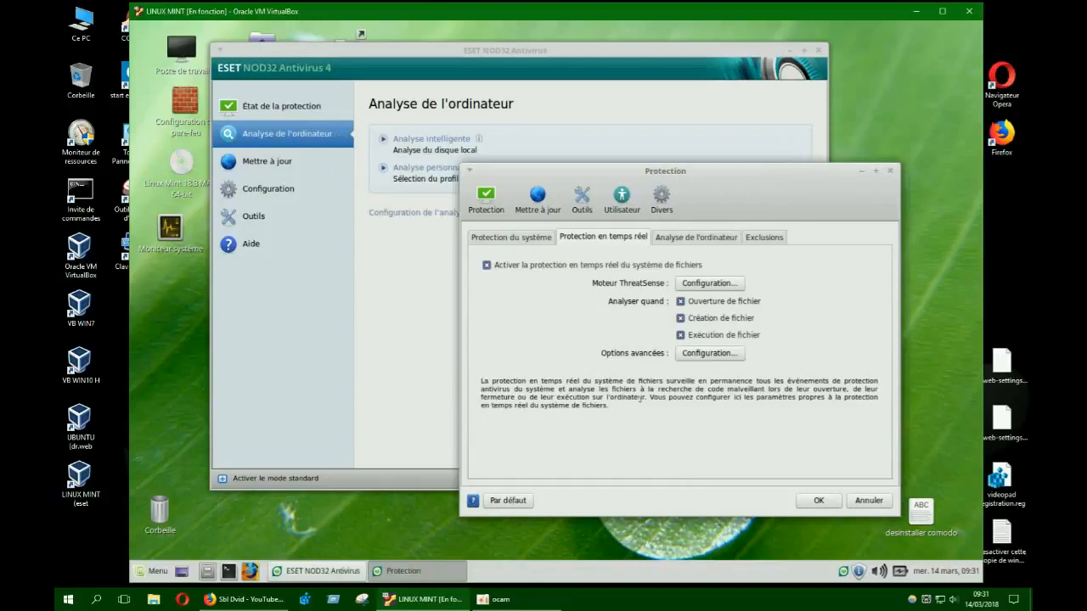
- Examine the smart scan profile choices and the list of on-demand scanner profiles in the computer scan settings
click(695, 238)
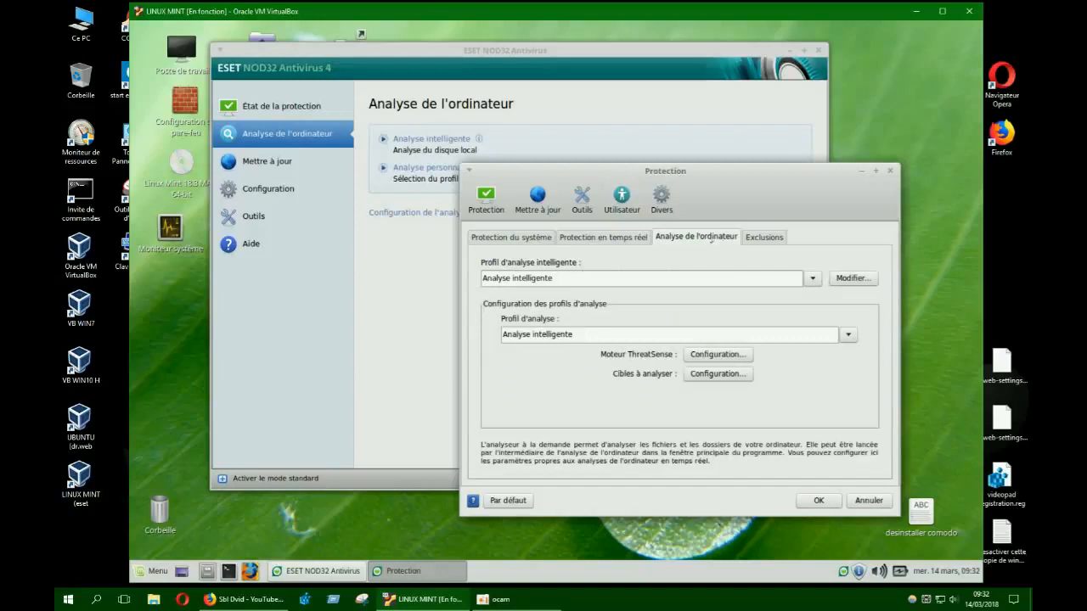
click(813, 279)
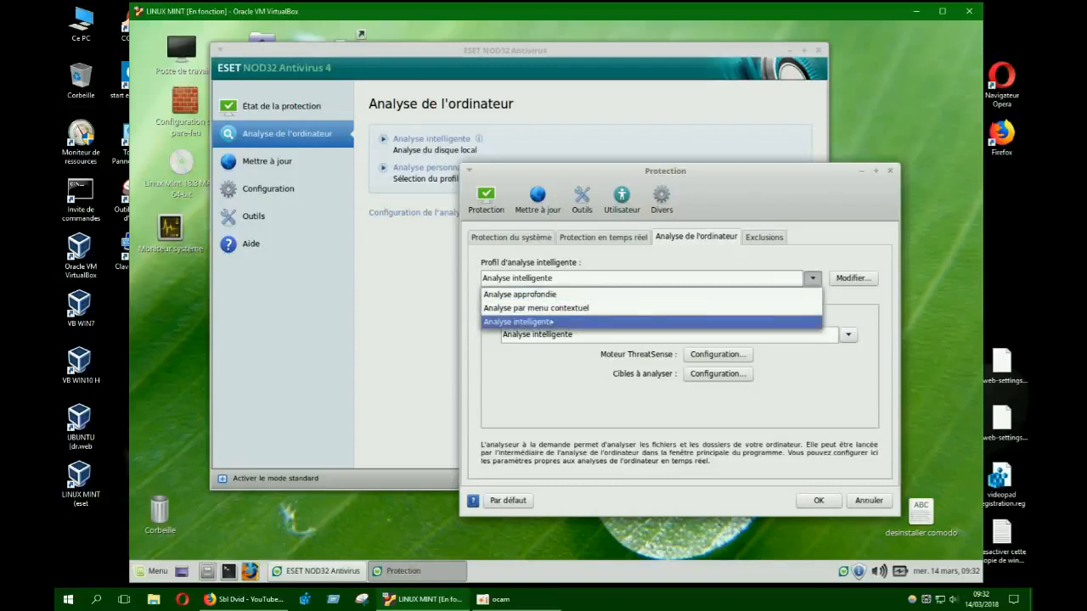
click(550, 322)
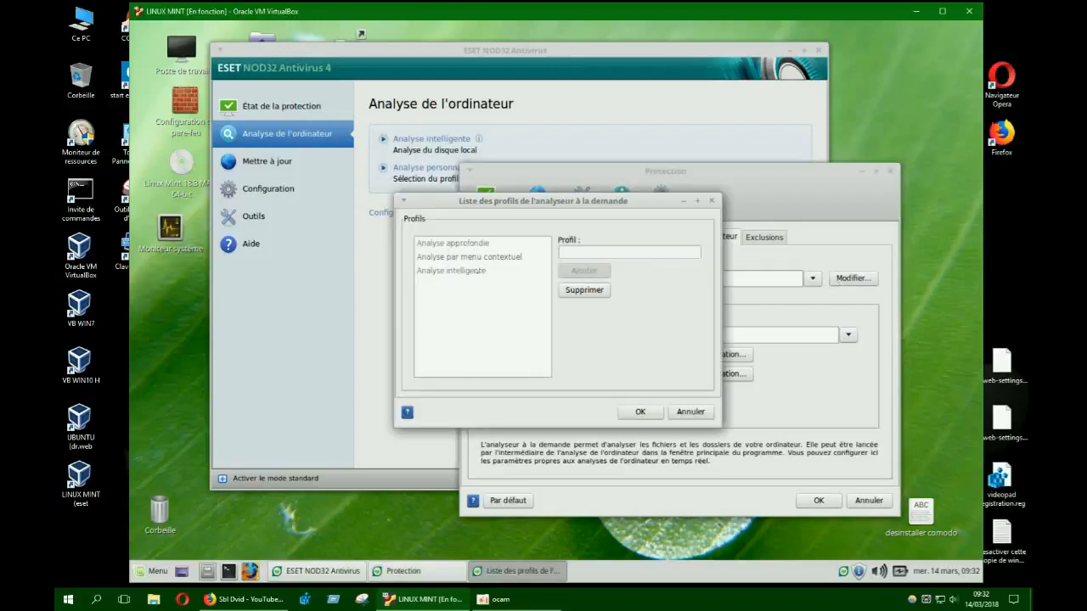
click(638, 413)
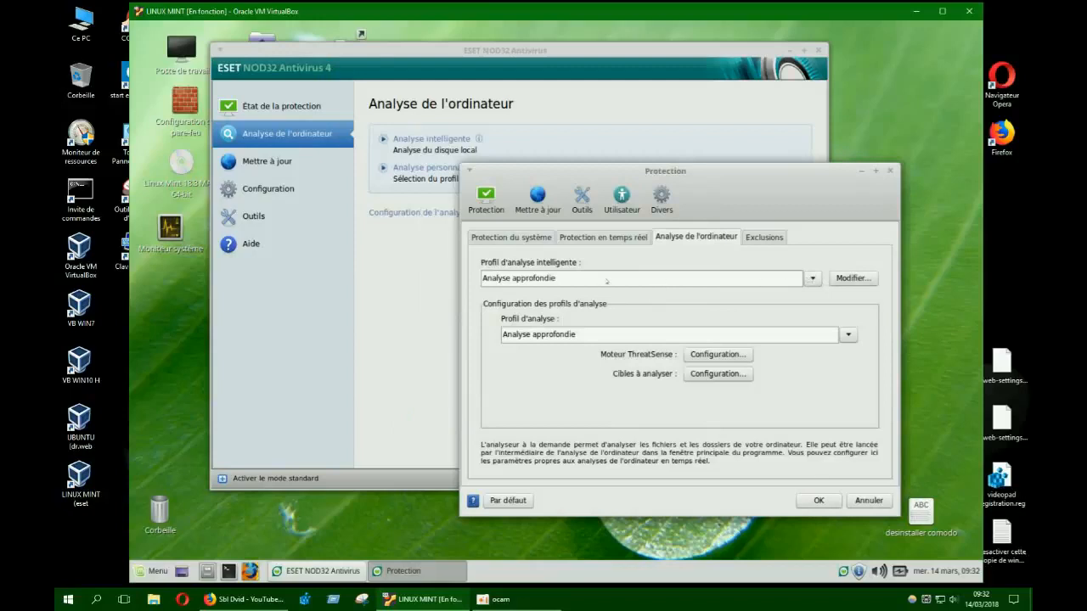
click(811, 278)
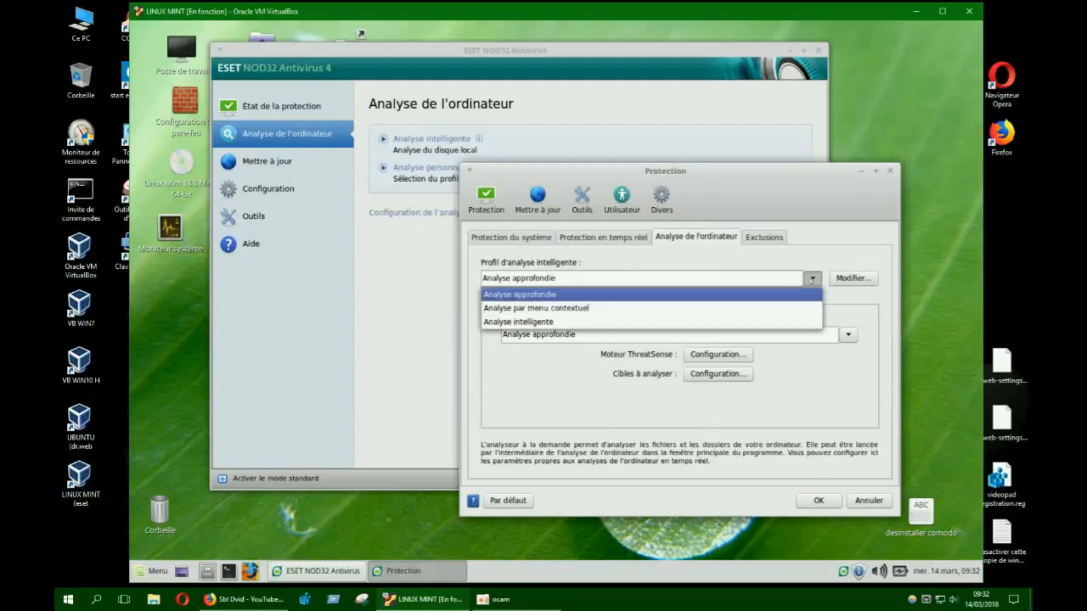
click(554, 294)
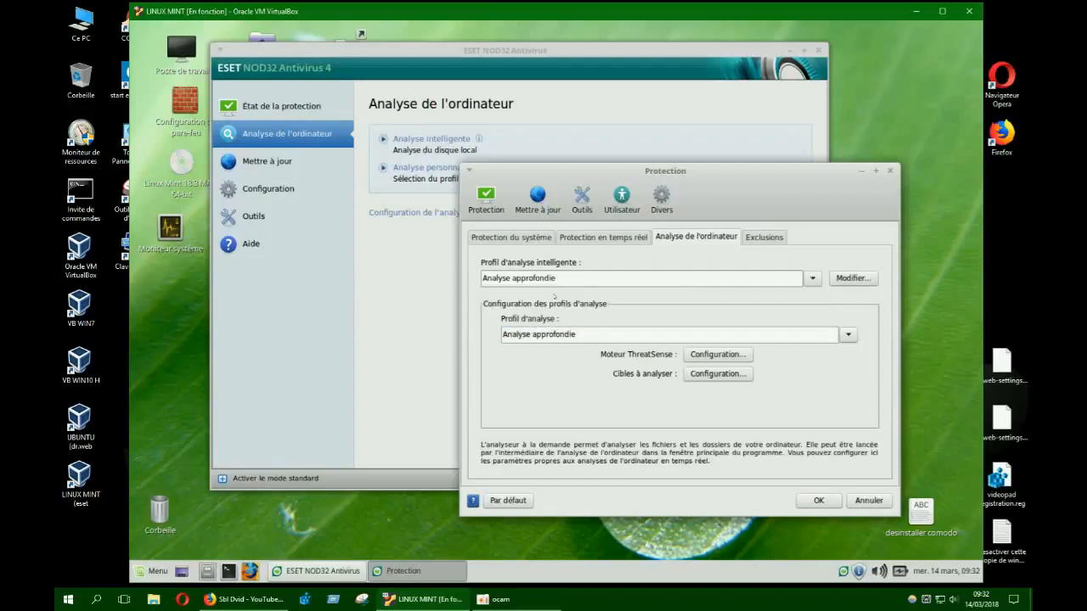
click(859, 279)
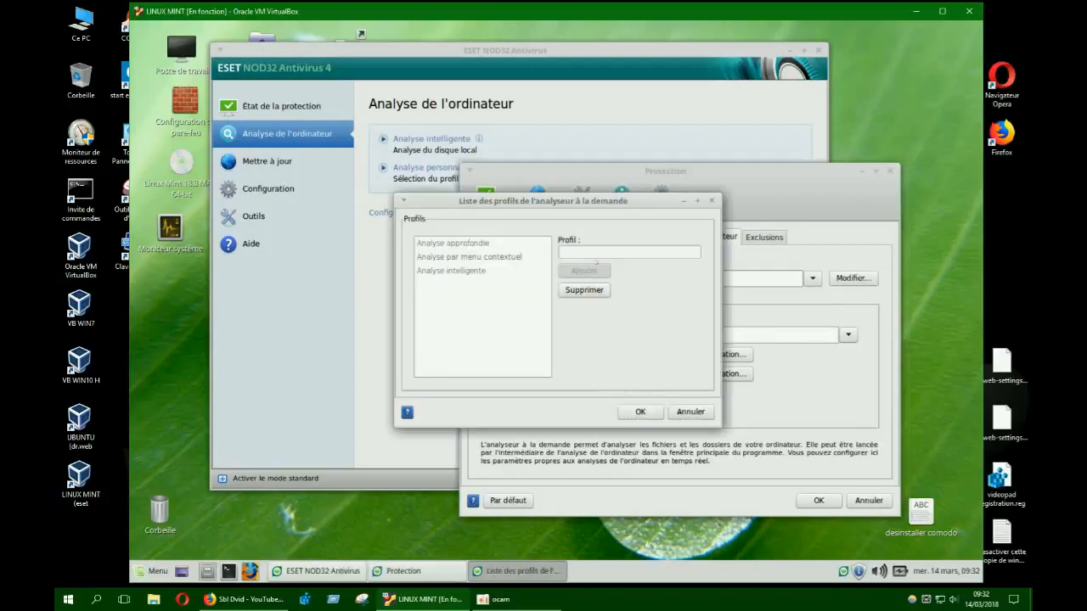
click(651, 414)
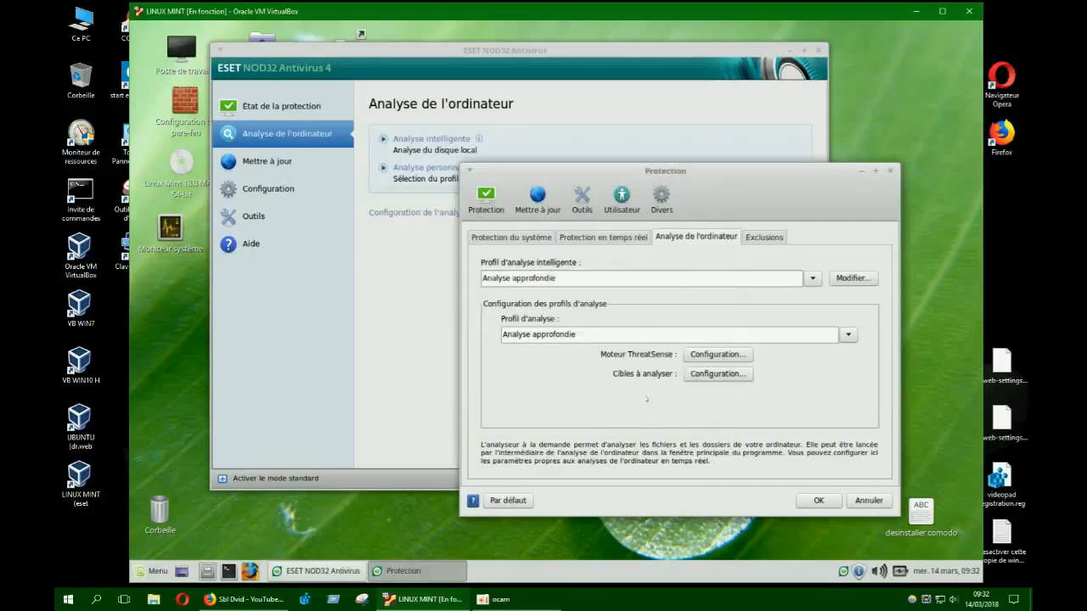
- Set the smart scan profile to Analyse intelligente and choose Analyse approfondie as the scan profile to configure
click(812, 279)
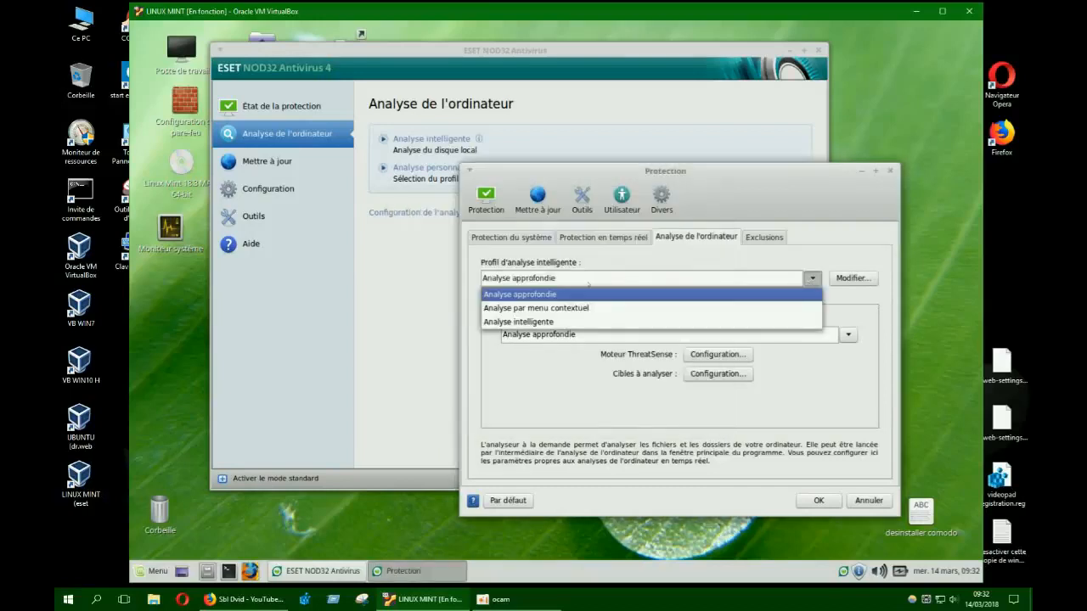
click(560, 321)
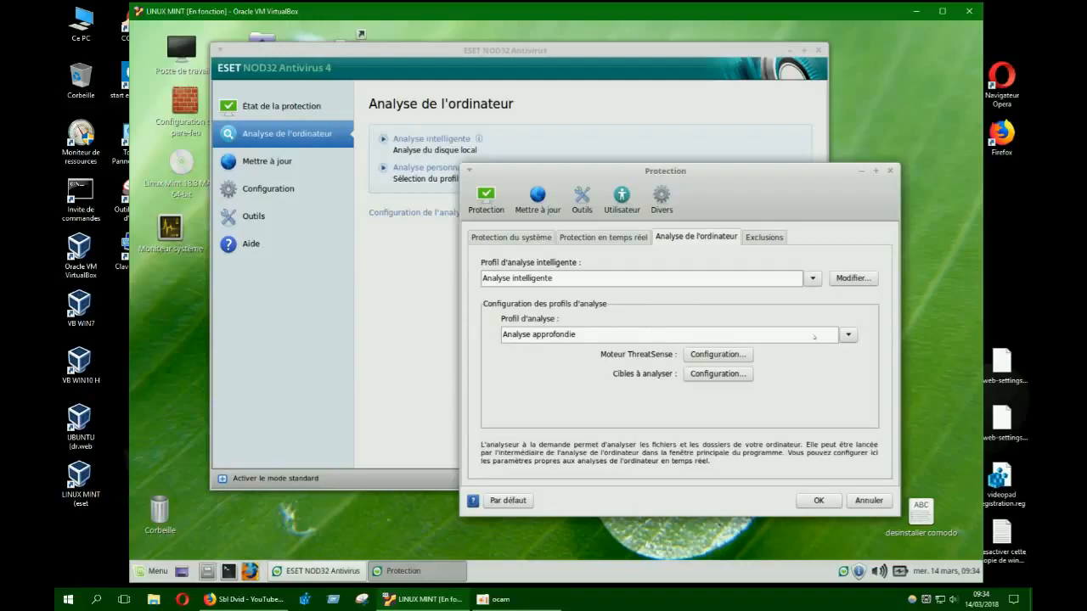
click(847, 336)
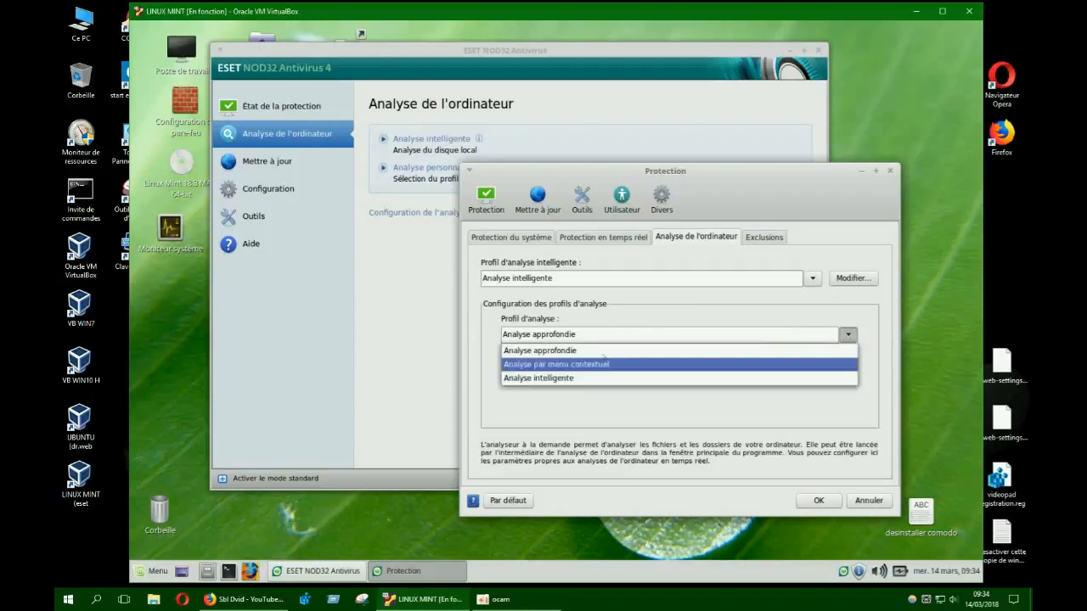
click(602, 351)
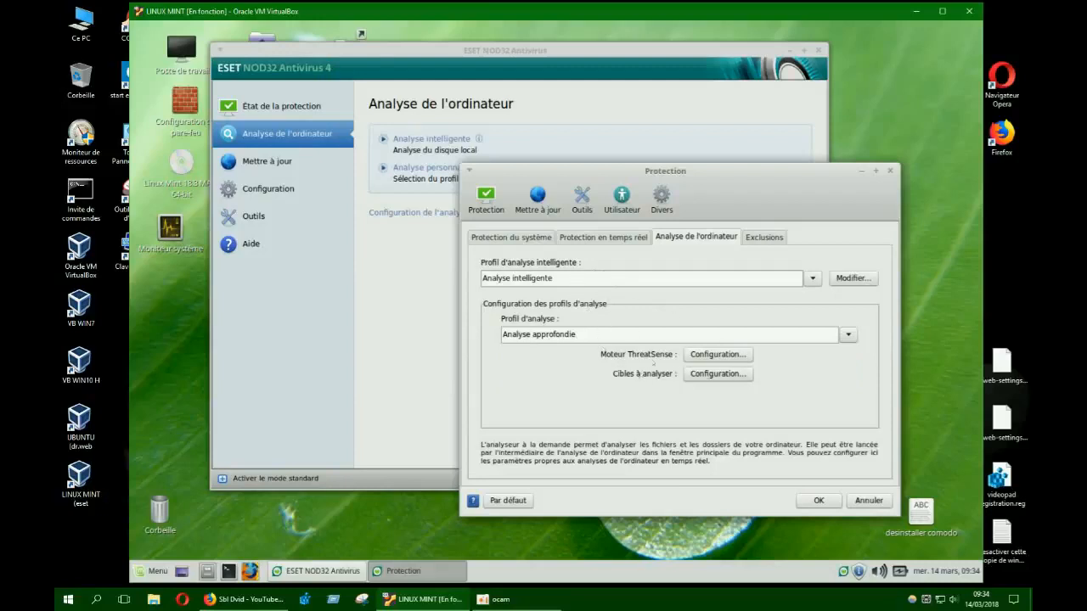
- In the Analyse approfondie profile's ThreatSense settings, enable Applications potentiellement dangereuses and set the cleaning level to Pas de nettoyage
click(705, 358)
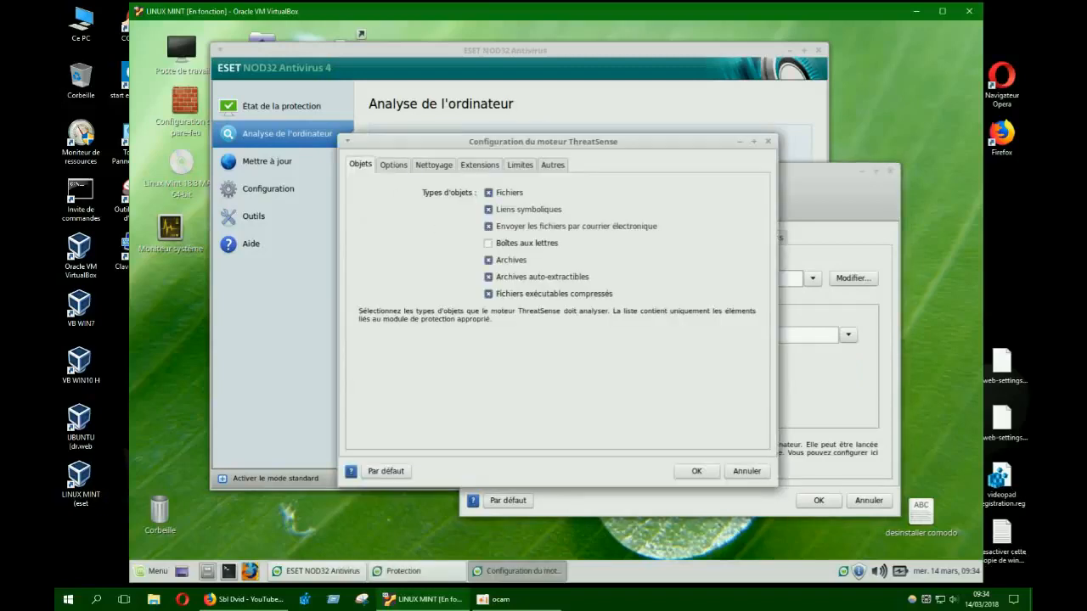
drag(575, 142, 382, 186)
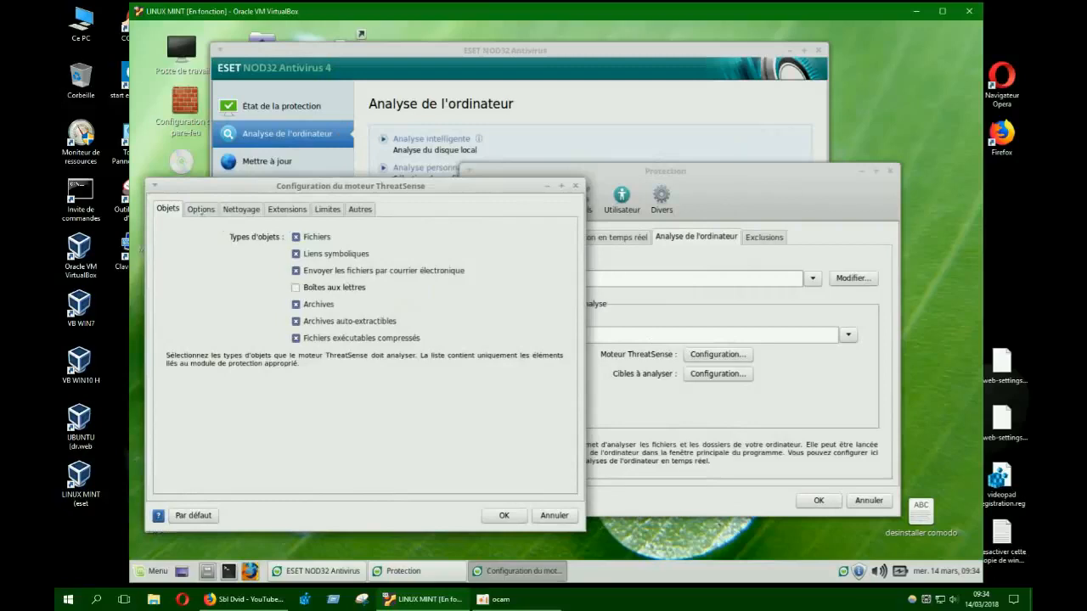
click(201, 209)
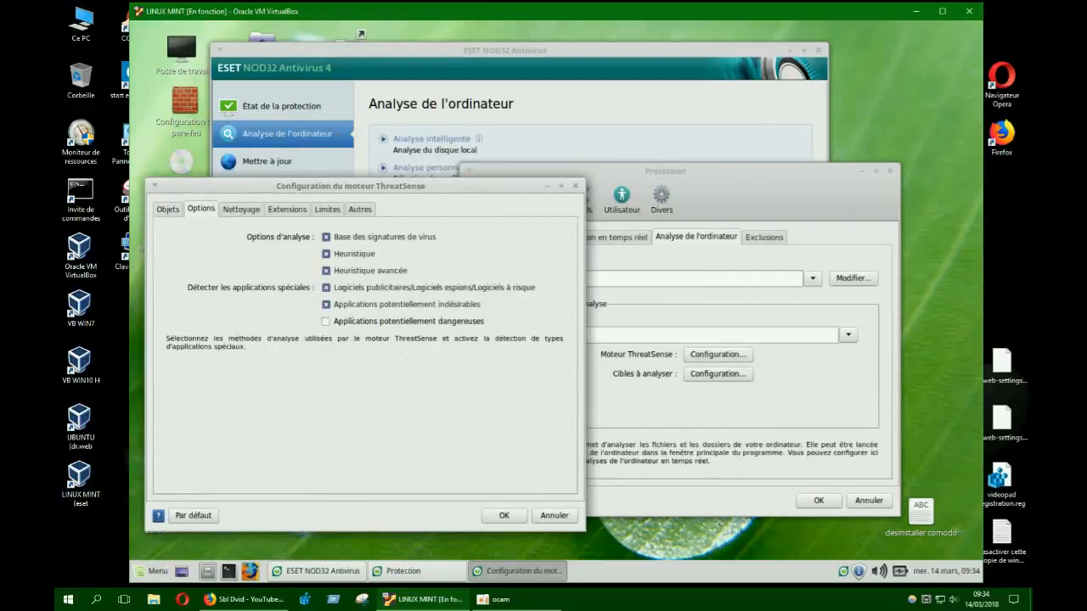
click(326, 321)
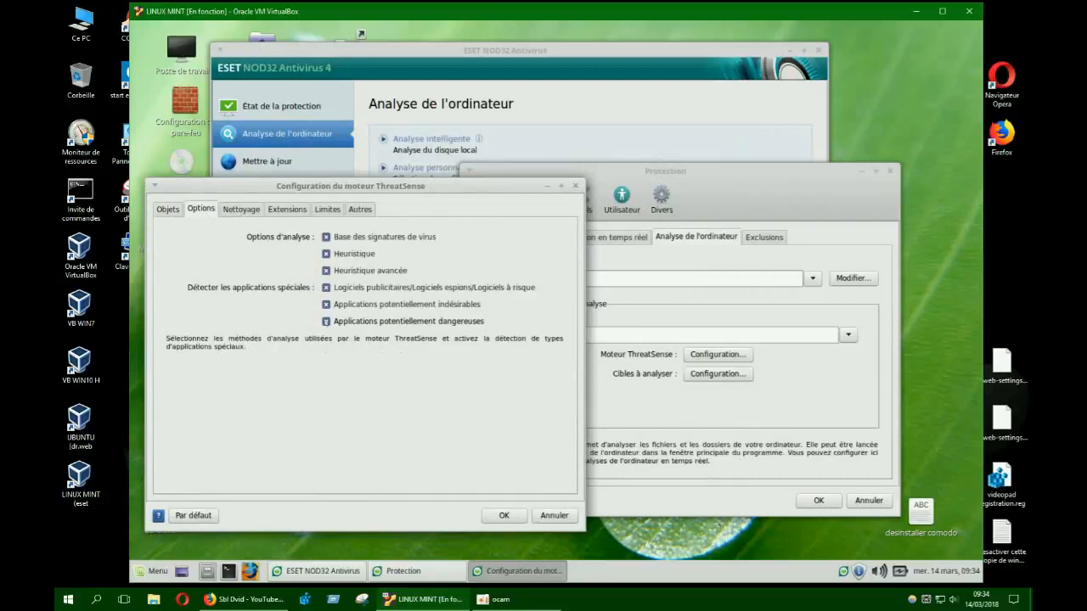
click(246, 211)
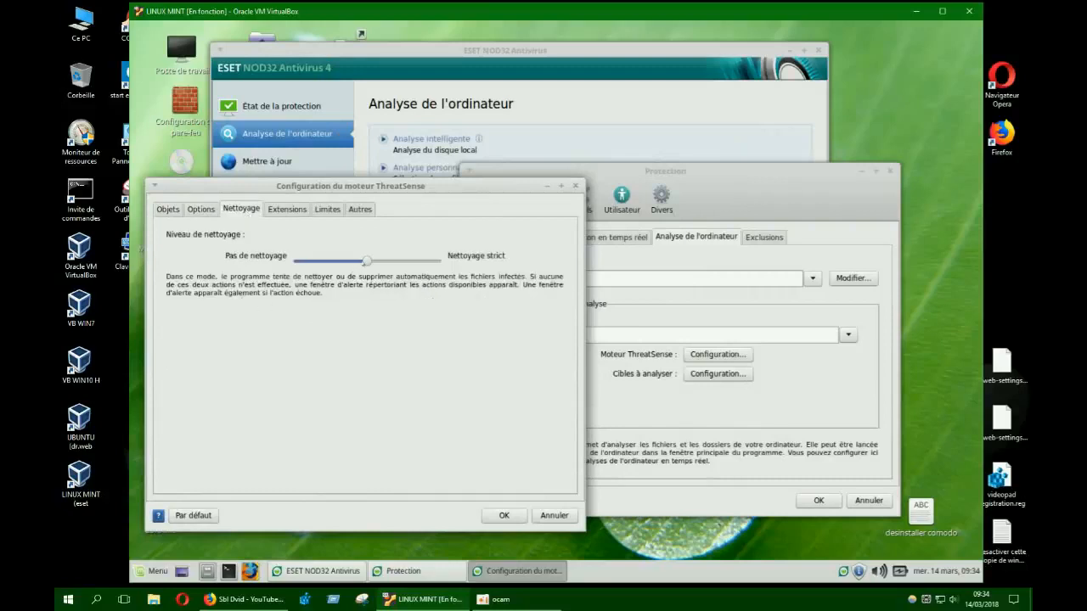
drag(366, 261, 296, 261)
- Enable Activer l'optimisation intelligente for the Analyse approfondie profile and save its ThreatSense configuration
click(289, 210)
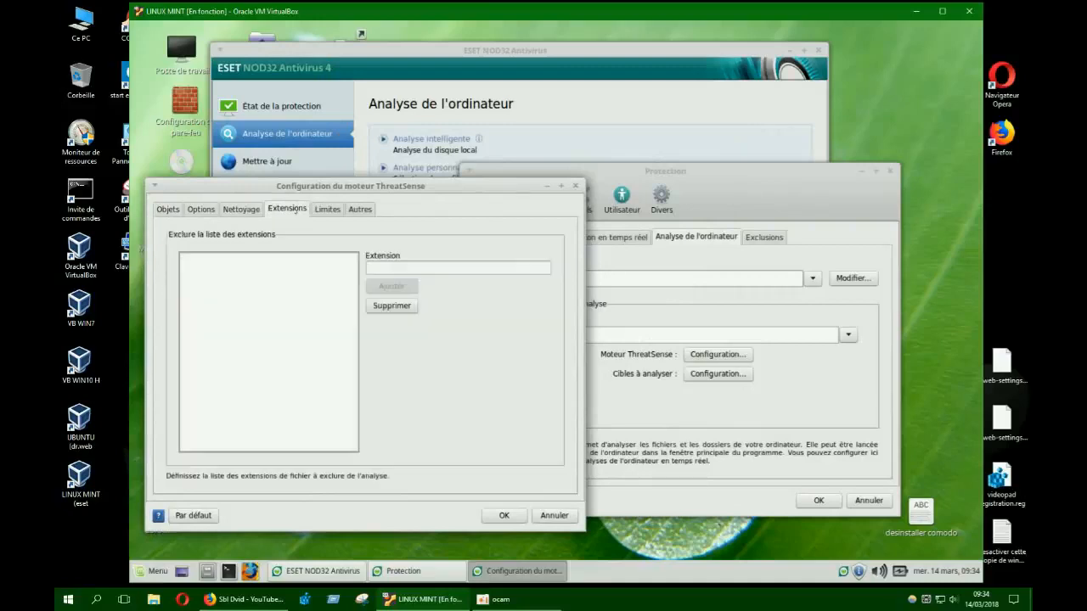
click(327, 210)
click(360, 209)
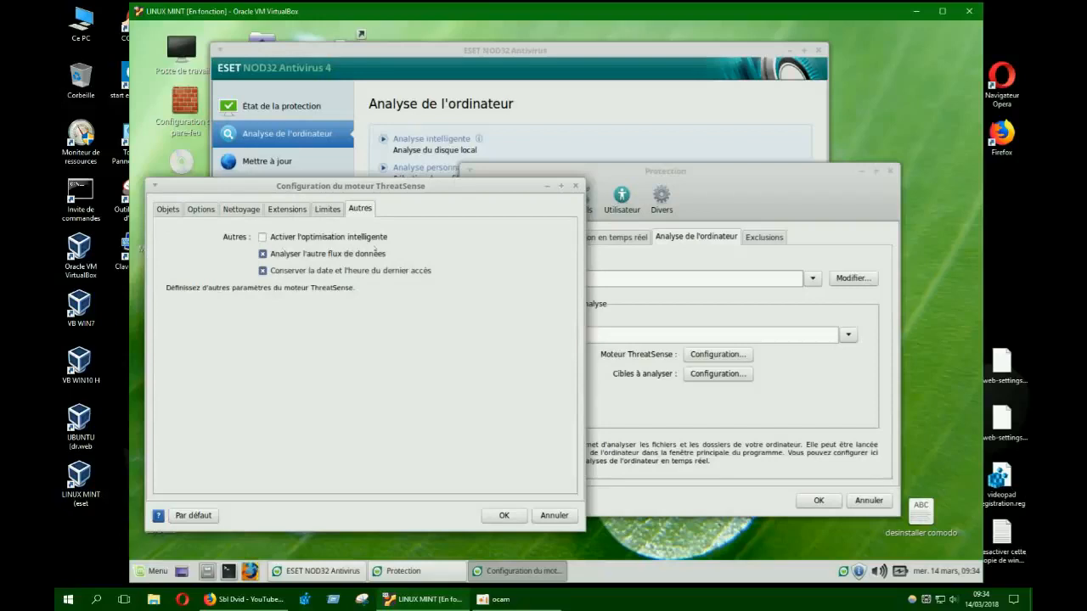
drag(463, 185, 578, 239)
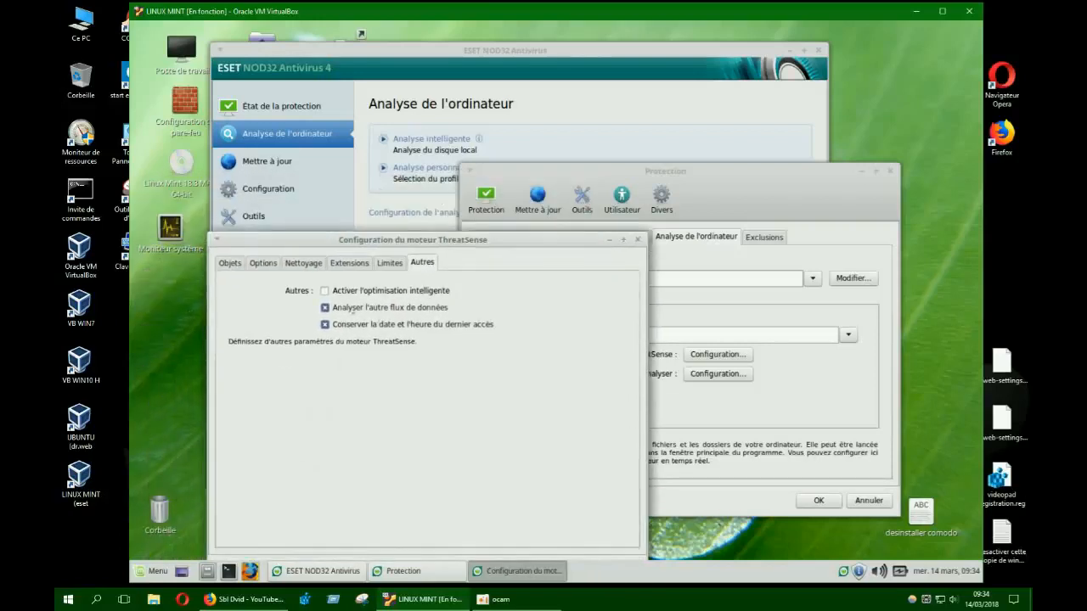
click(325, 291)
drag(510, 246, 486, 168)
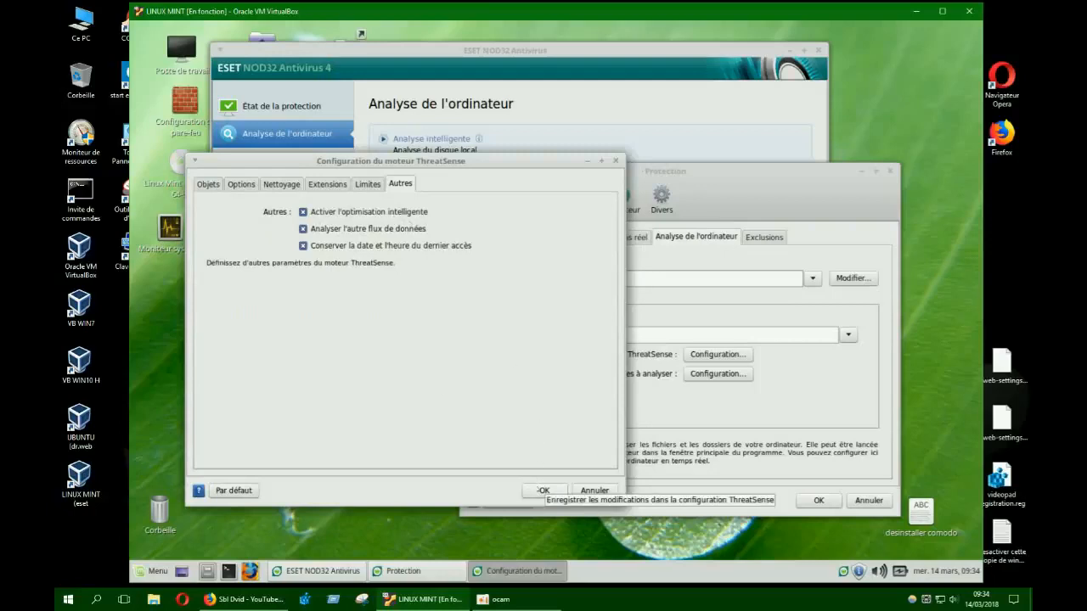
click(539, 490)
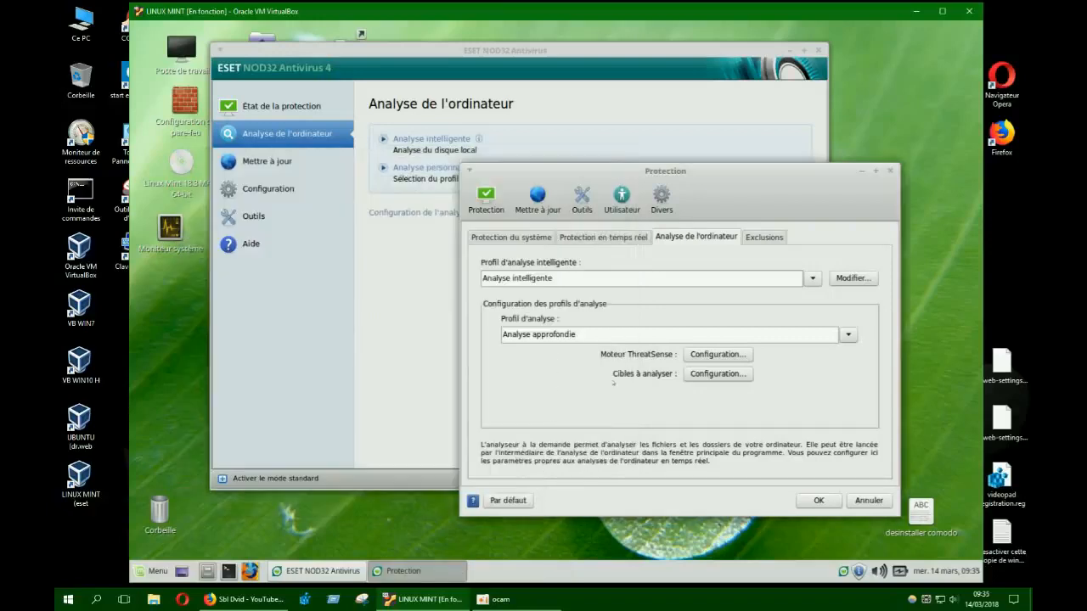
- View the scan targets of the Analyse approfondie profile and close the selection without saving
click(719, 375)
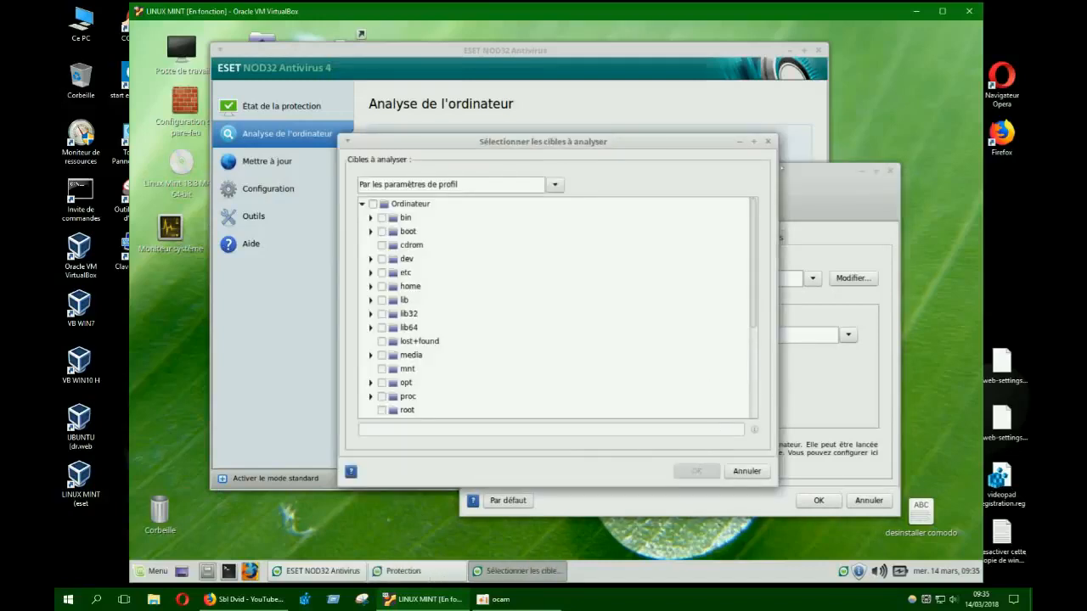
click(746, 471)
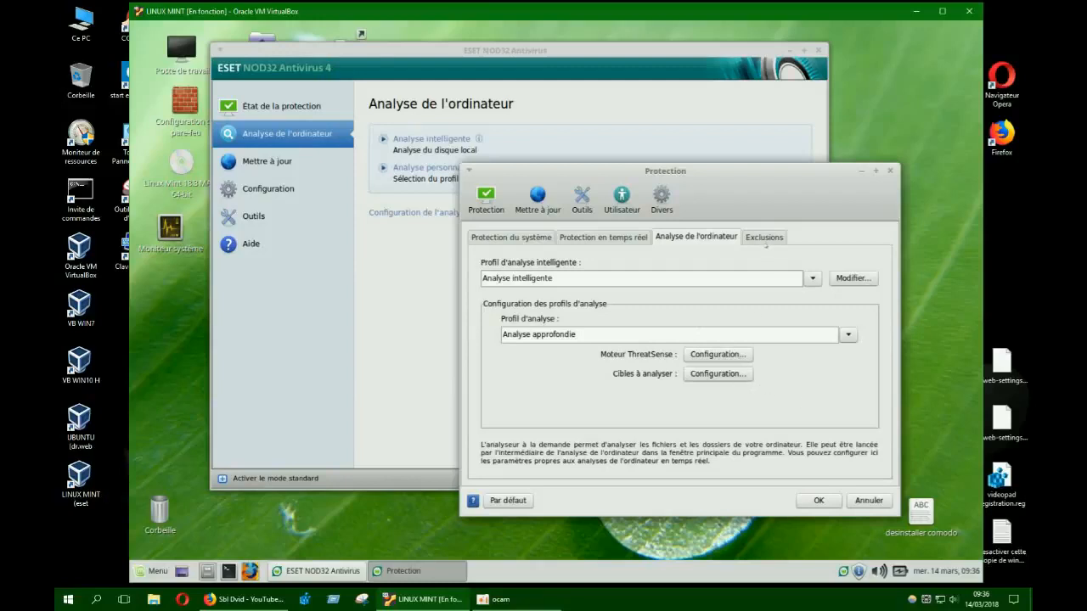
- Review the exclusions, computer scan and real-time protection settings, and save the Protection configuration
click(765, 237)
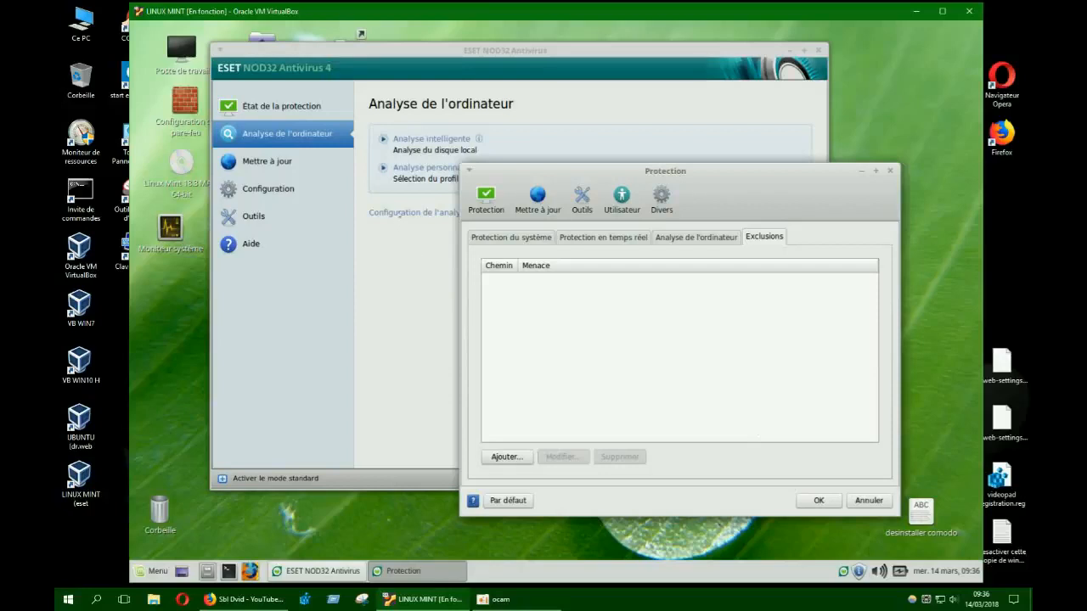
drag(561, 171, 643, 214)
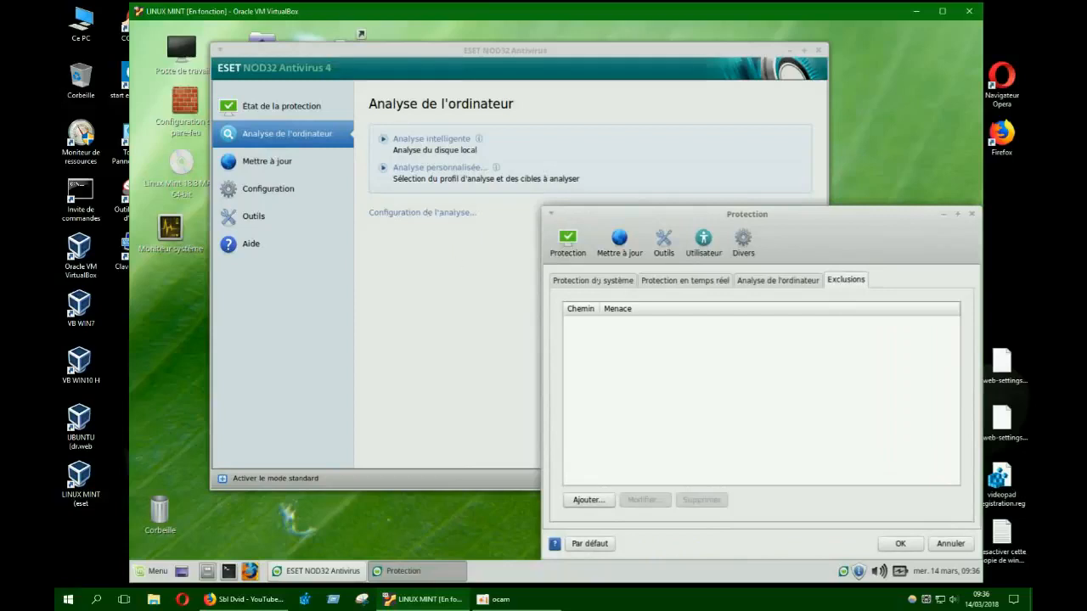
key(ctrl+Tab)
key(ctrl+Tab)
key(ctrl+Tab)
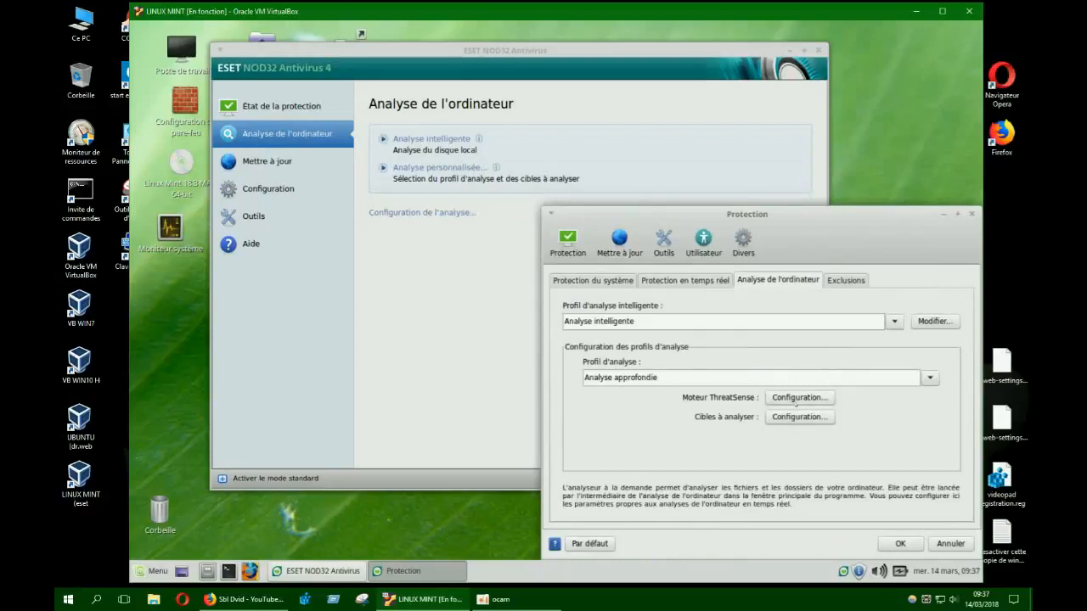
click(838, 280)
click(696, 280)
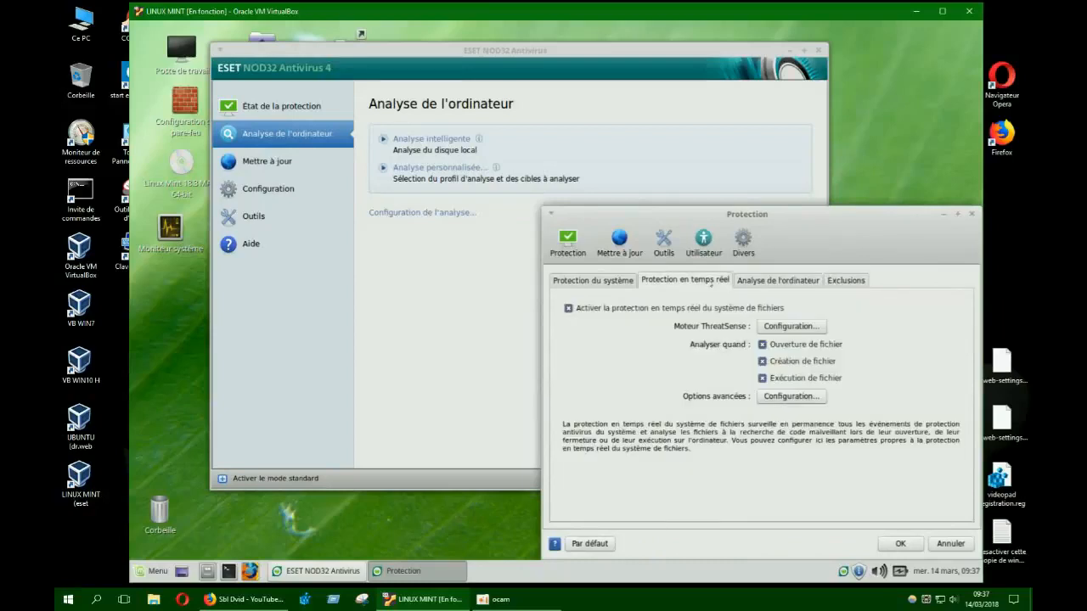
click(900, 544)
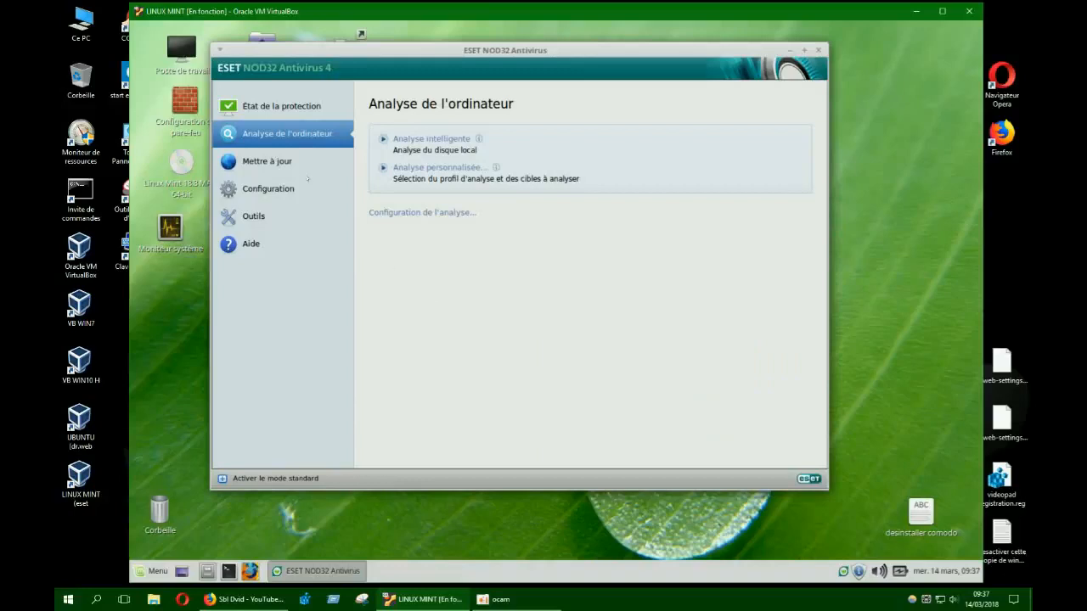
- View the virus signature update status and the real-time protection and computer scan settings of the antivirus configuration
click(282, 163)
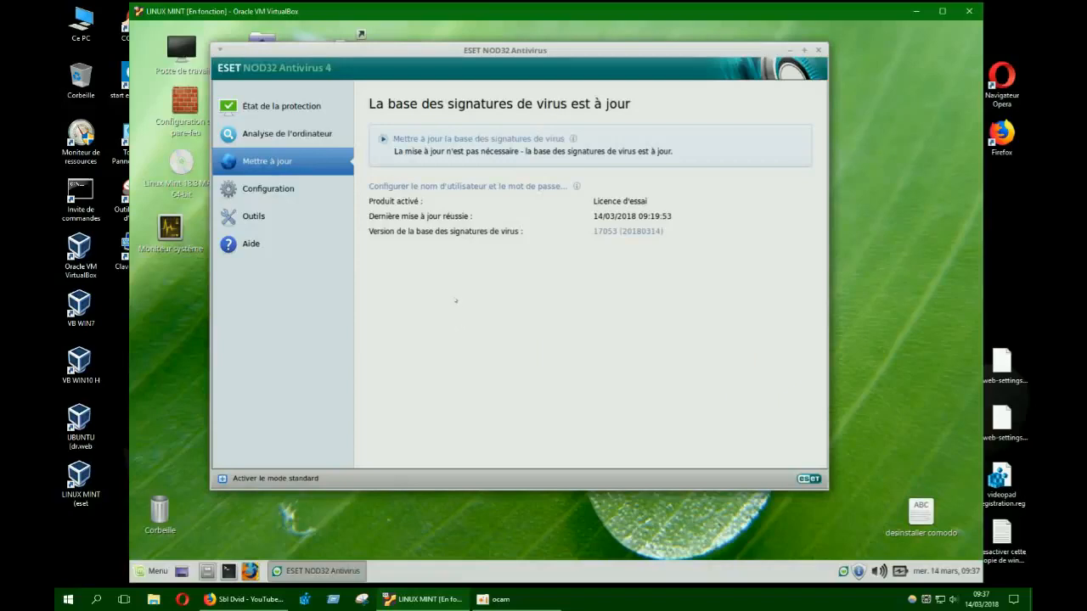
click(267, 188)
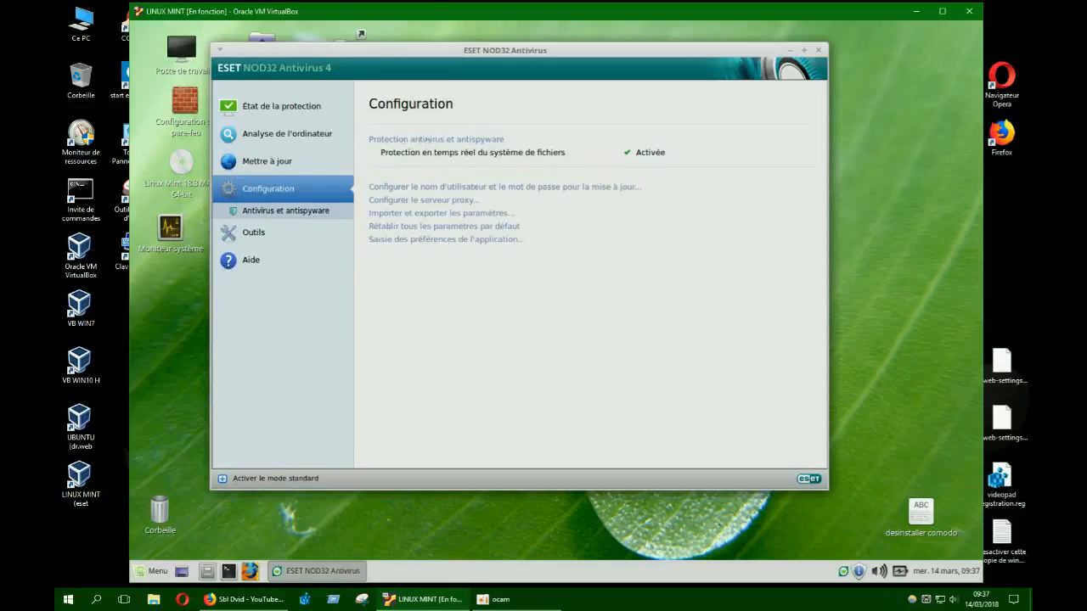
click(501, 139)
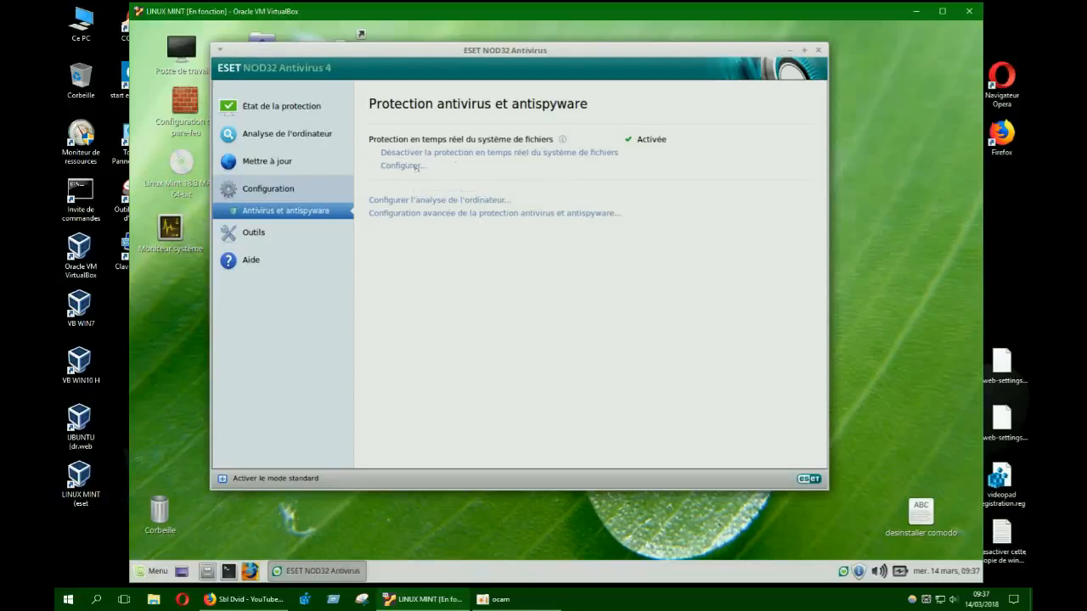
click(416, 167)
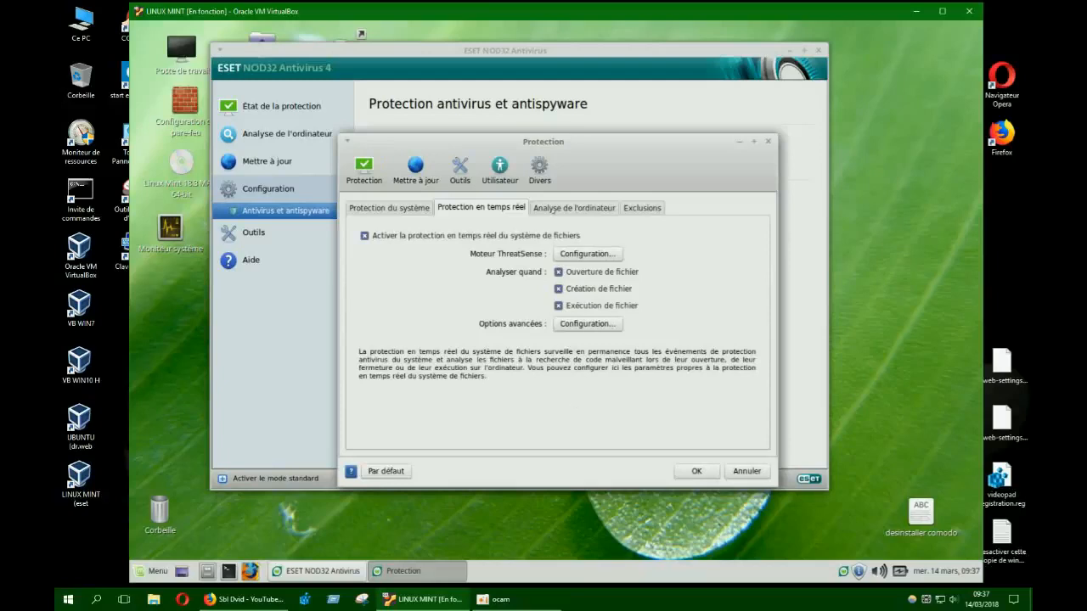
click(554, 209)
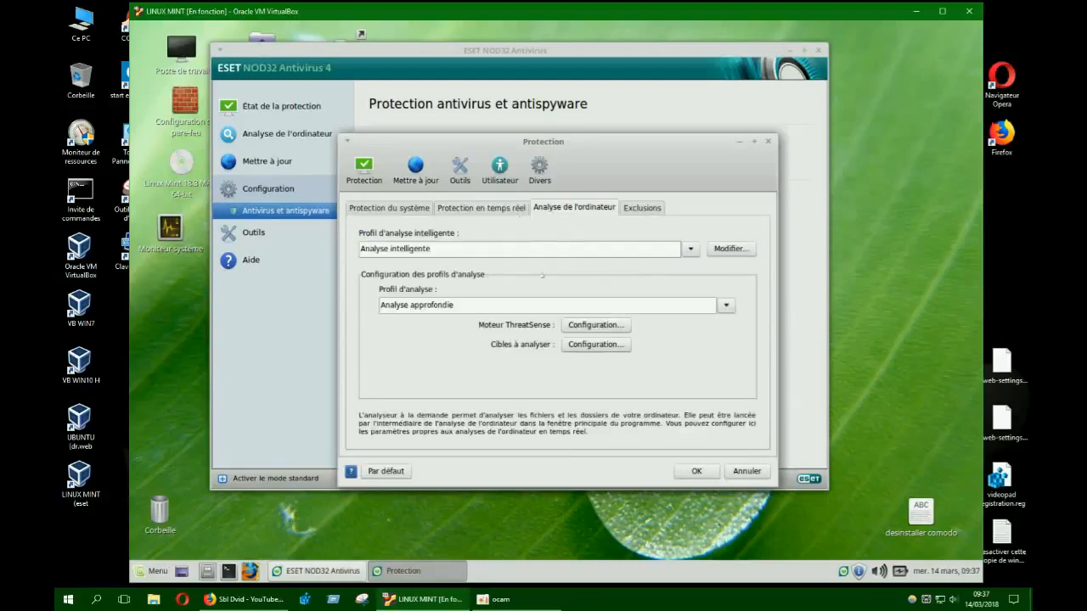
click(696, 471)
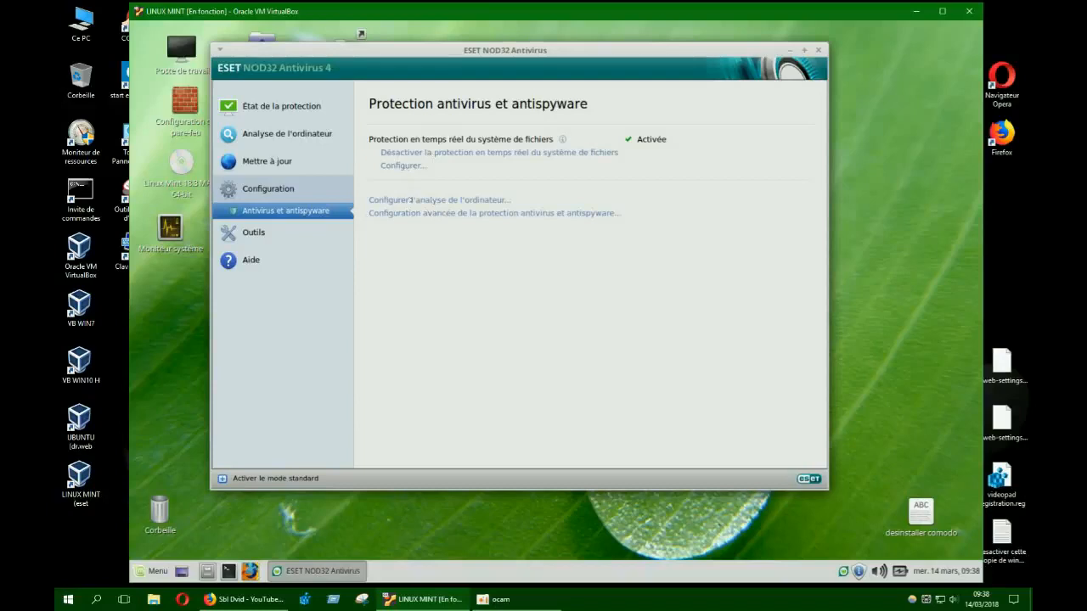
- Check the computer scan configuration and the advanced antivirus and antispyware configuration, closing each one
click(410, 199)
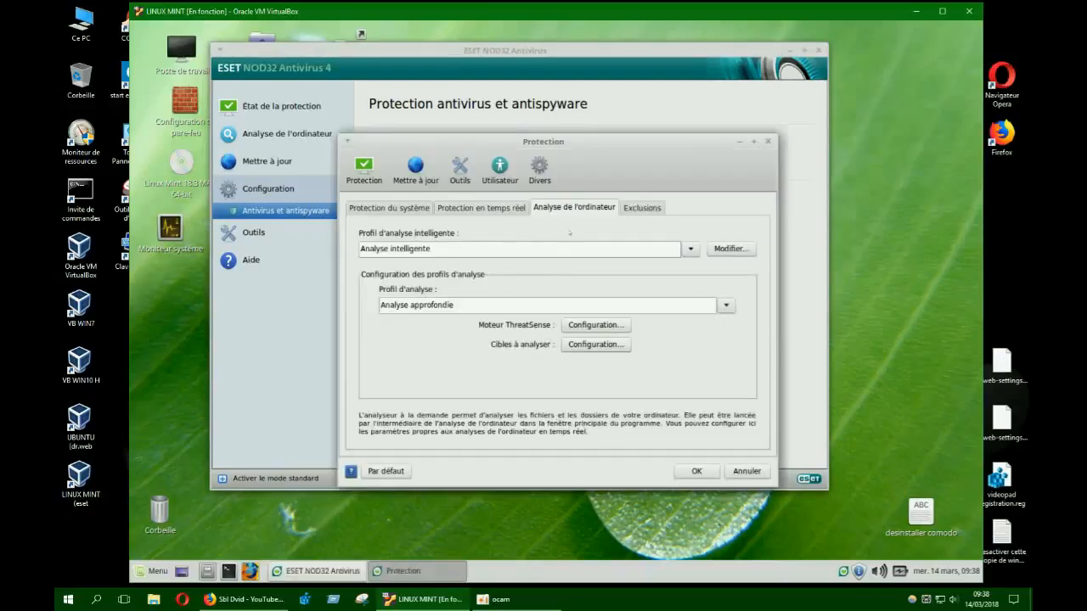
click(688, 471)
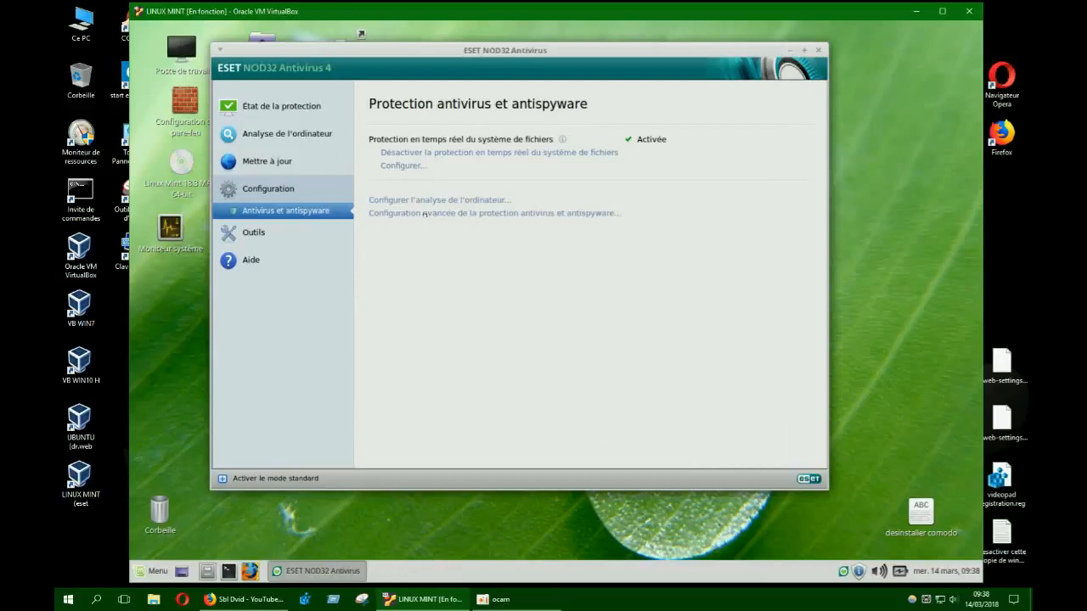
click(517, 214)
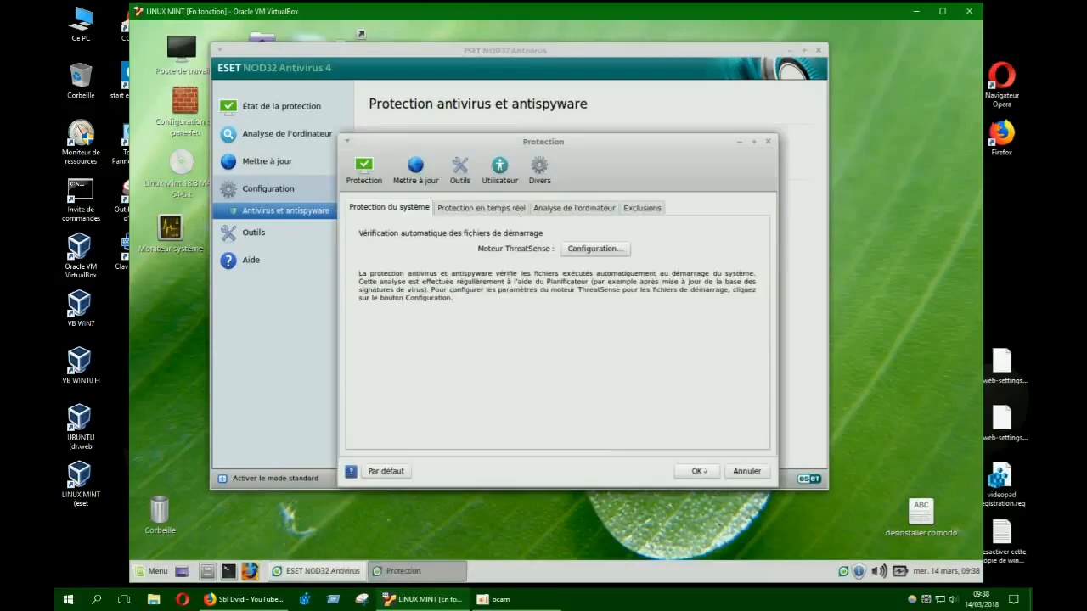
click(704, 471)
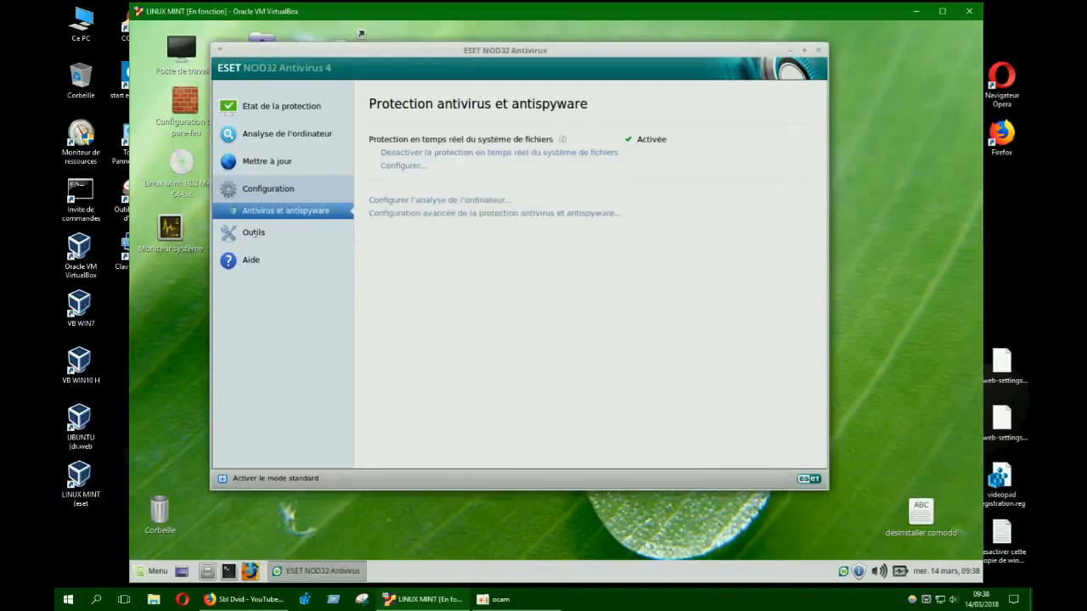
- View the Quarantaine list among the Outils and inspect the options offered by the antivirus's system tray menu
click(253, 231)
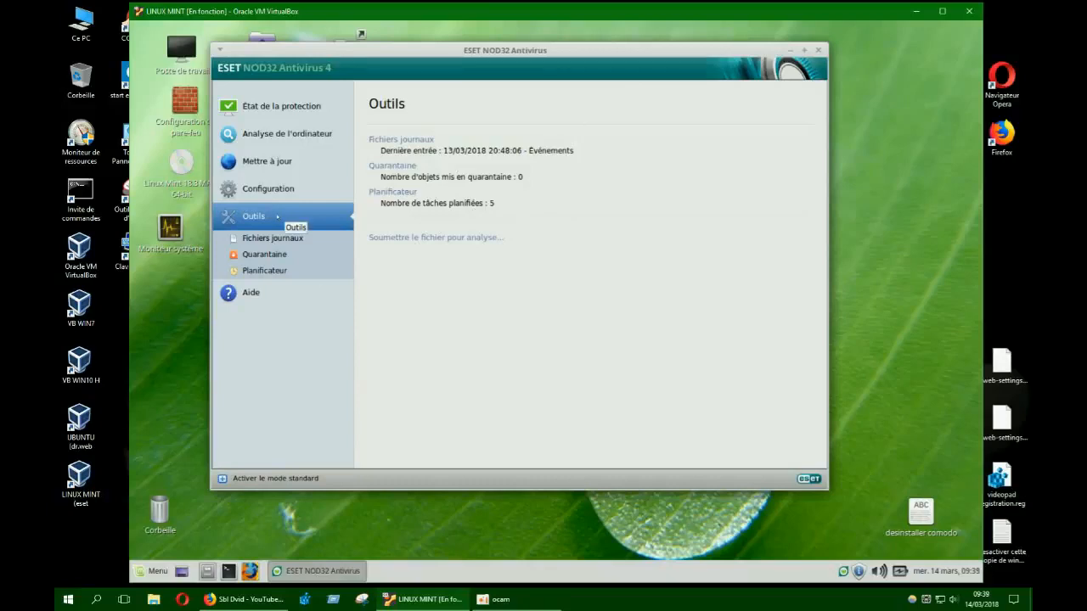
click(392, 166)
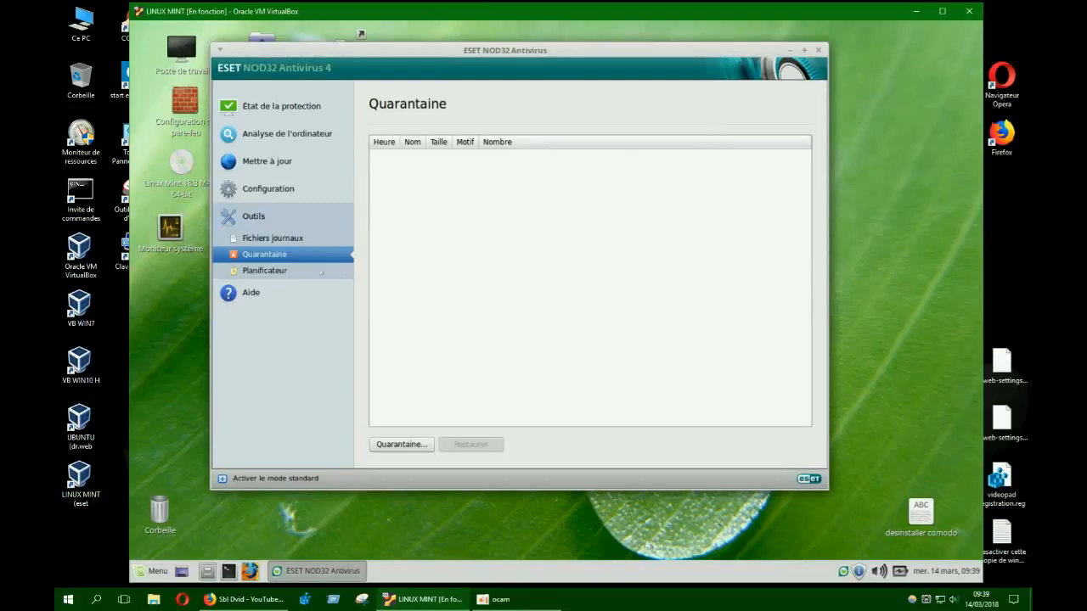
click(255, 216)
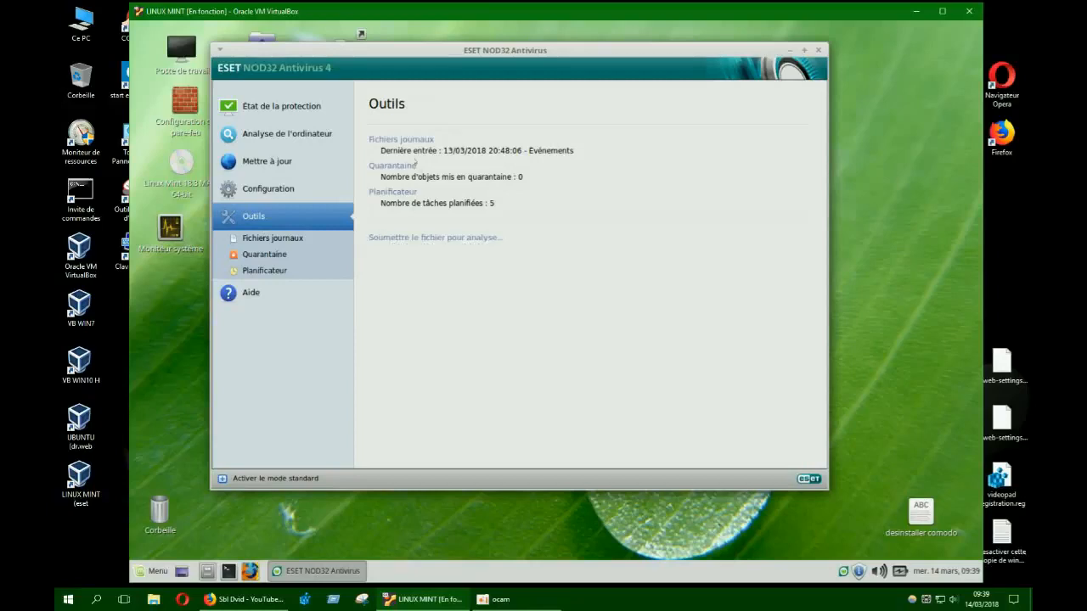
right_click(858, 570)
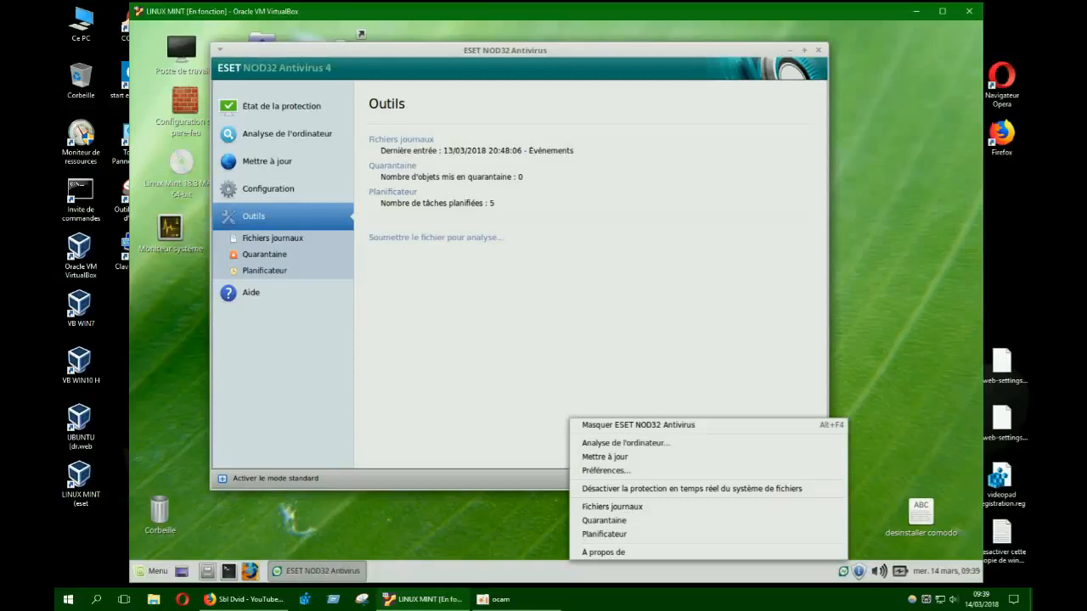
click(863, 526)
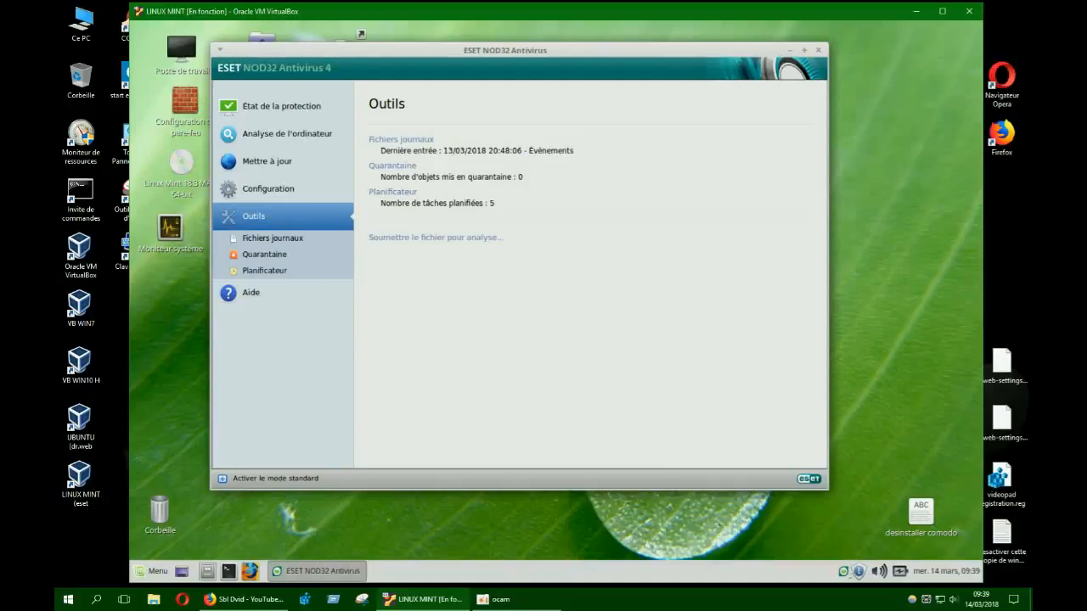
right_click(858, 571)
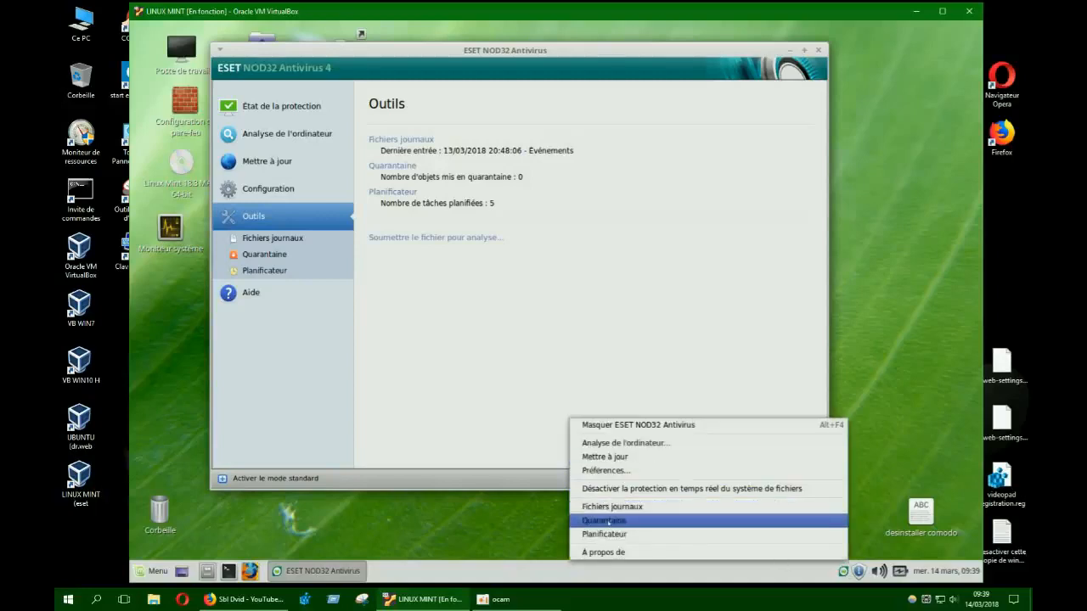
click(492, 338)
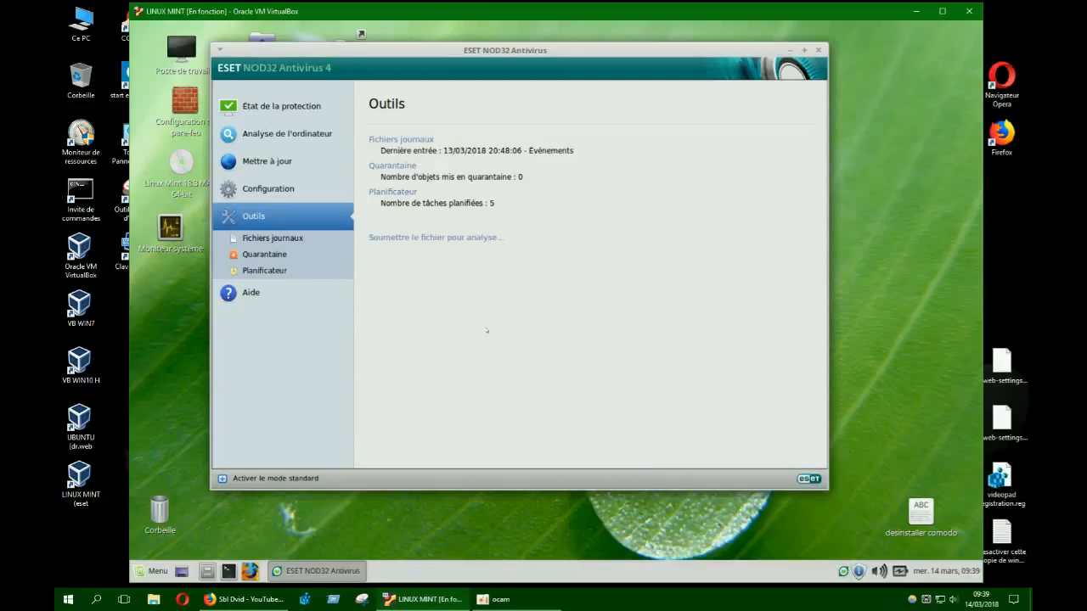
- Display the Planificateur's scheduled tasks and widen the window to read the Heure de lancement column
click(396, 193)
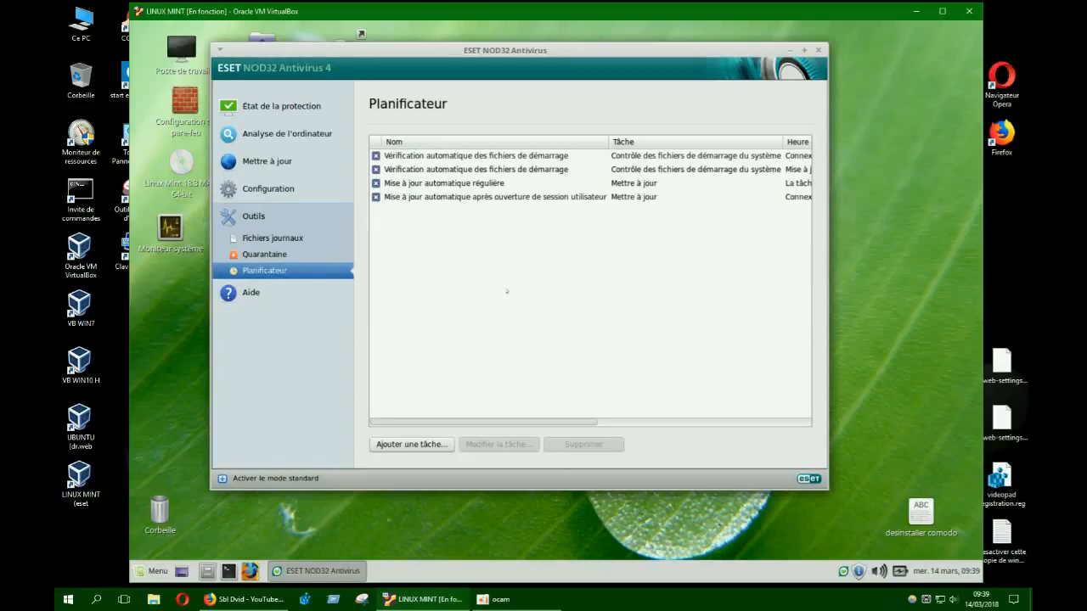
drag(826, 322, 960, 322)
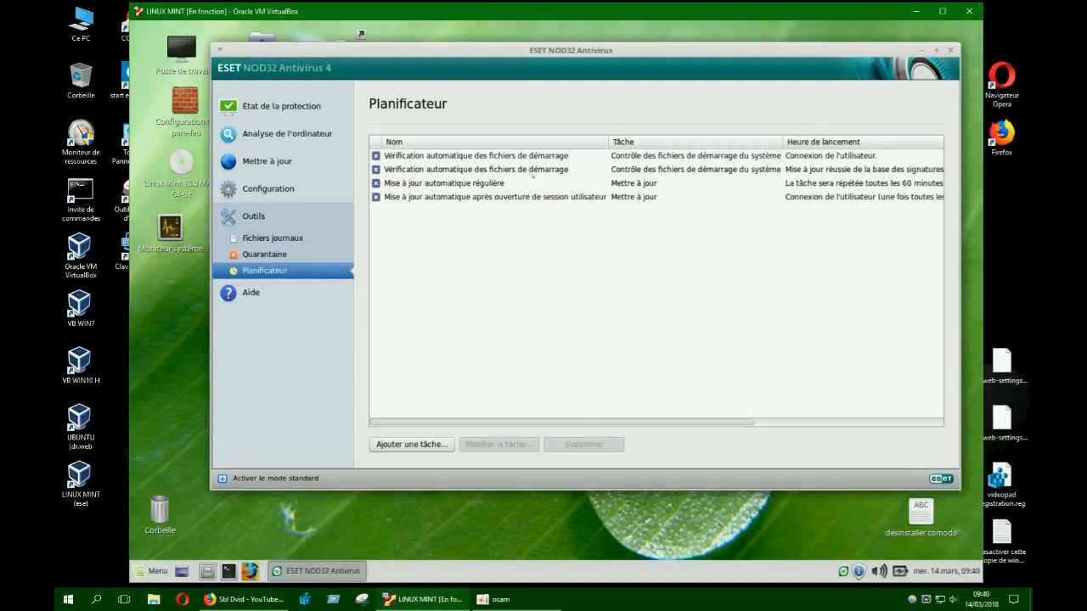
drag(686, 51, 623, 56)
click(903, 168)
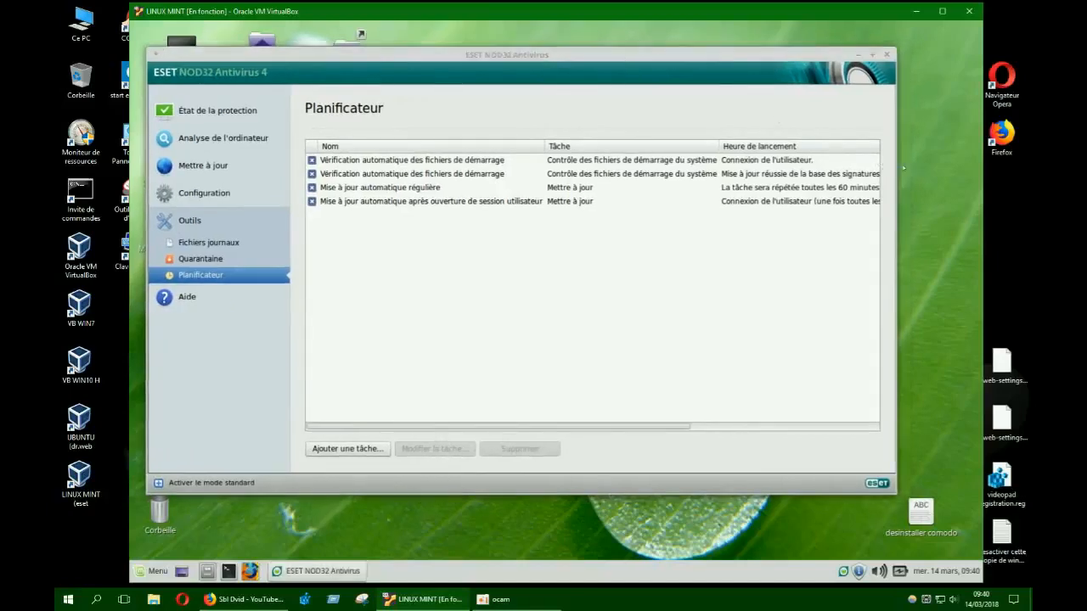
drag(893, 173, 970, 176)
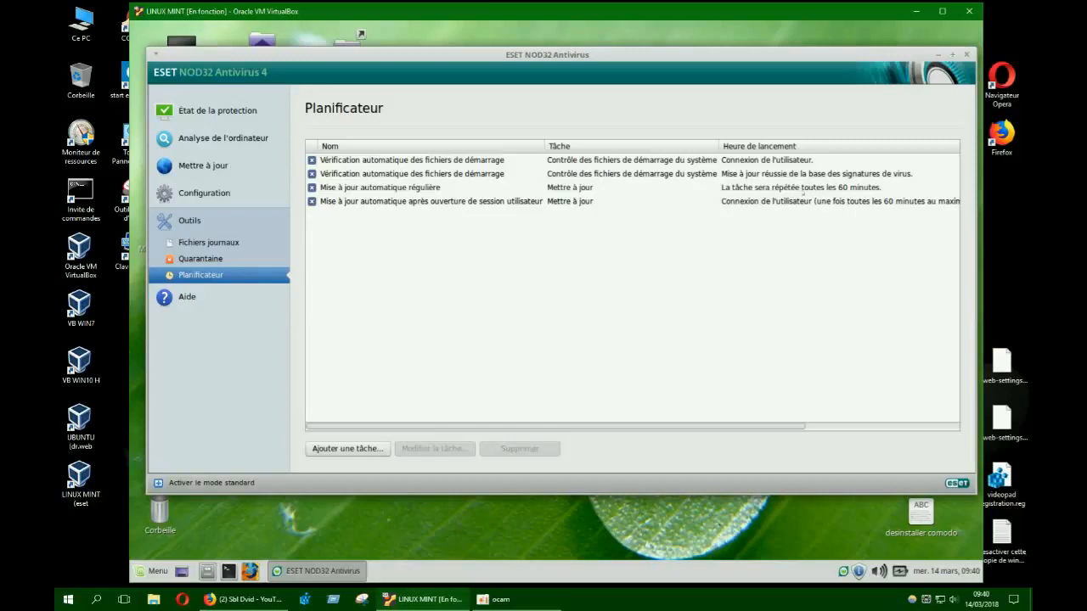
- Open the Mise à jour automatique régulière task for editing and keep Plusieurs fois as its execution frequency
click(386, 188)
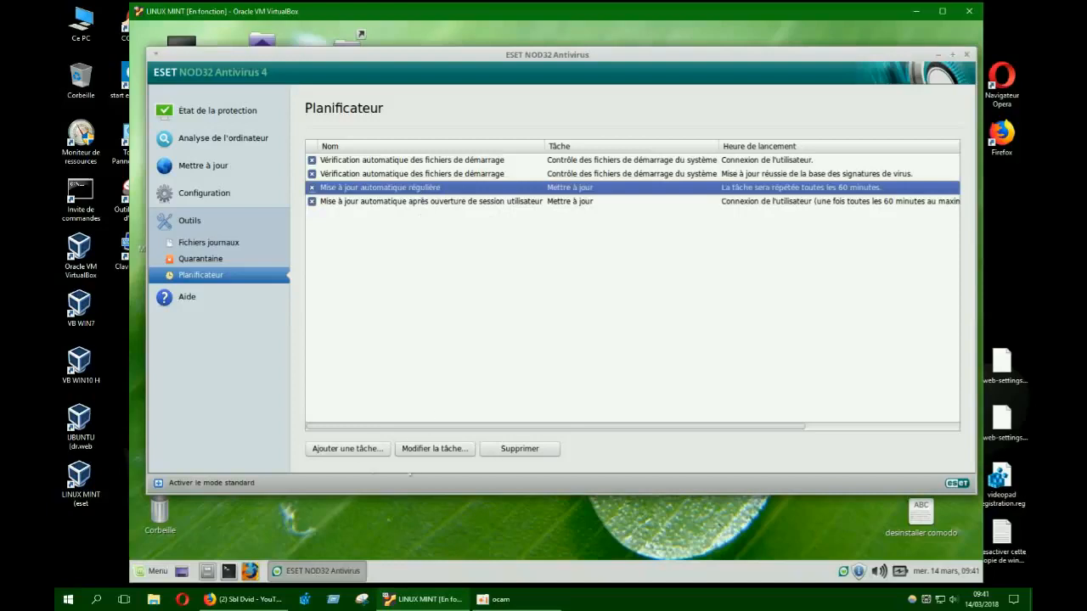
click(427, 450)
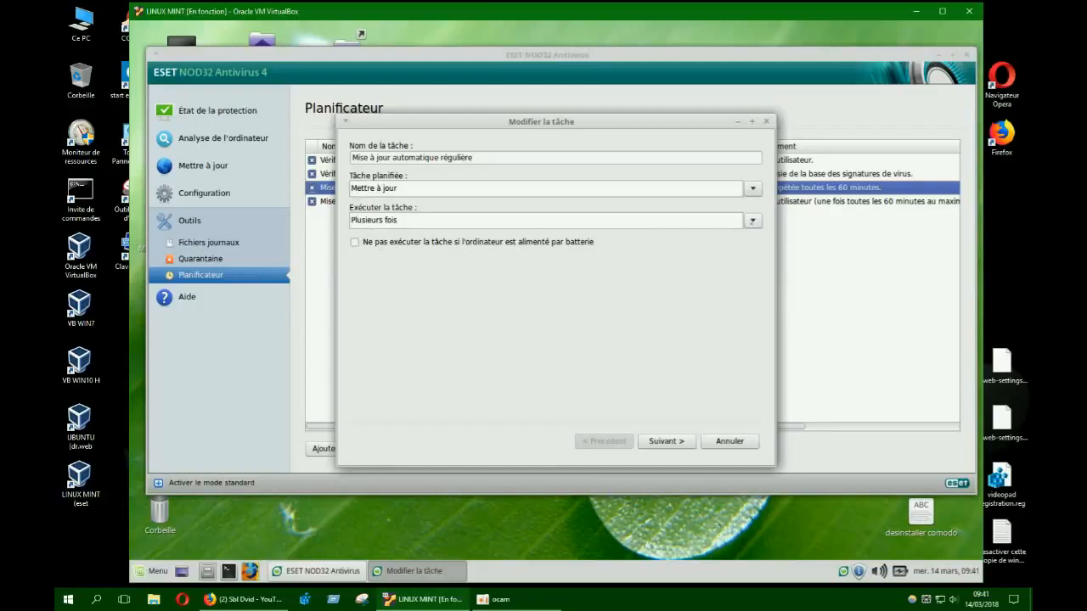
click(752, 221)
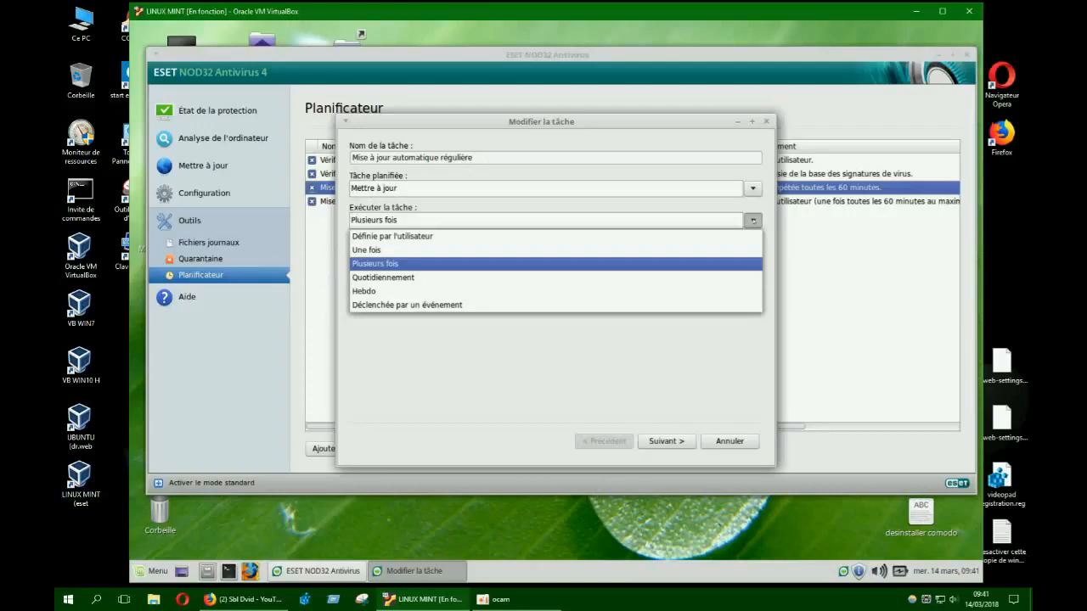
click(753, 221)
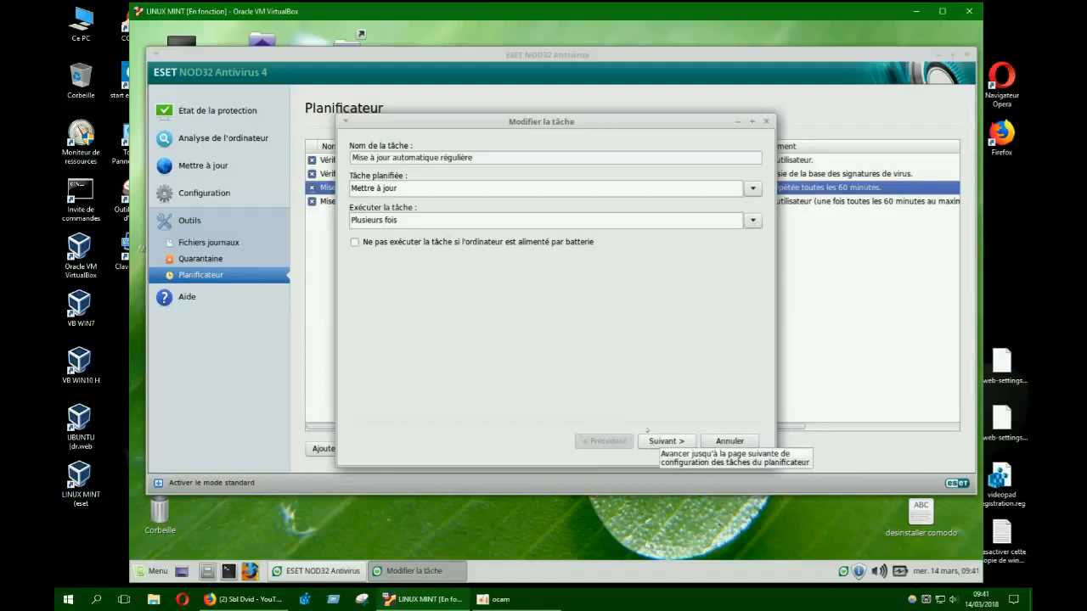
- Set the regular update task to repeat every 3 hours, keep Patienter jusqu'à la prochaine heure planifiée for missed runs, and finish the task
click(656, 442)
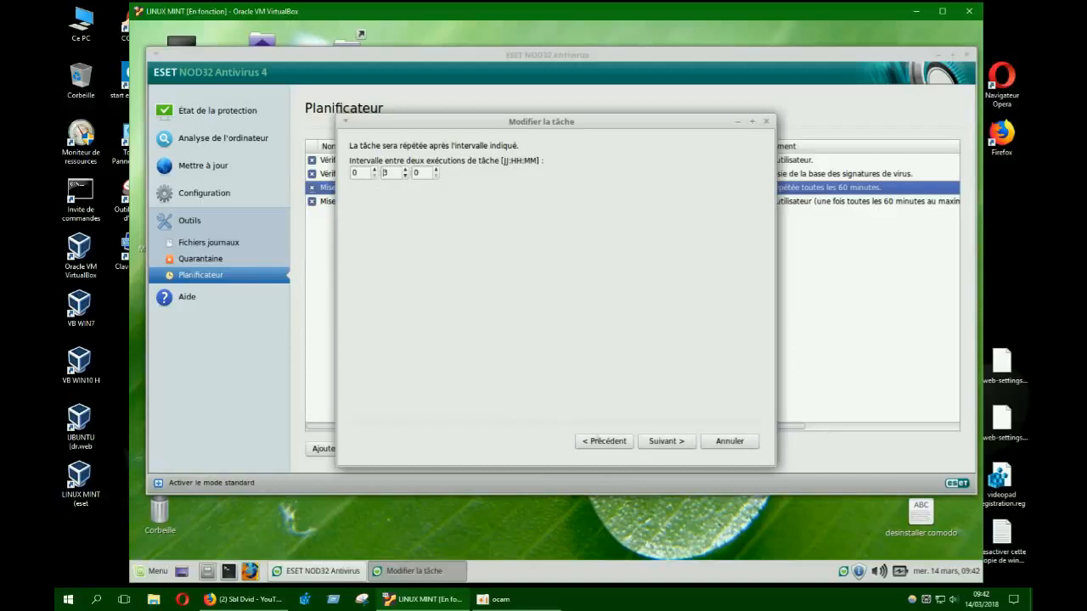
click(601, 440)
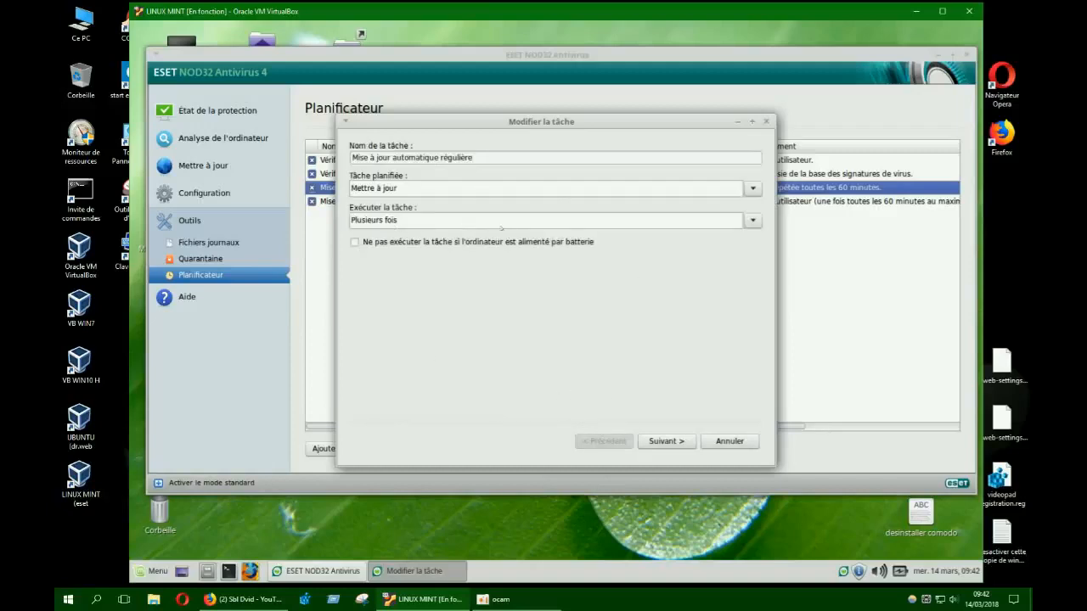
click(674, 445)
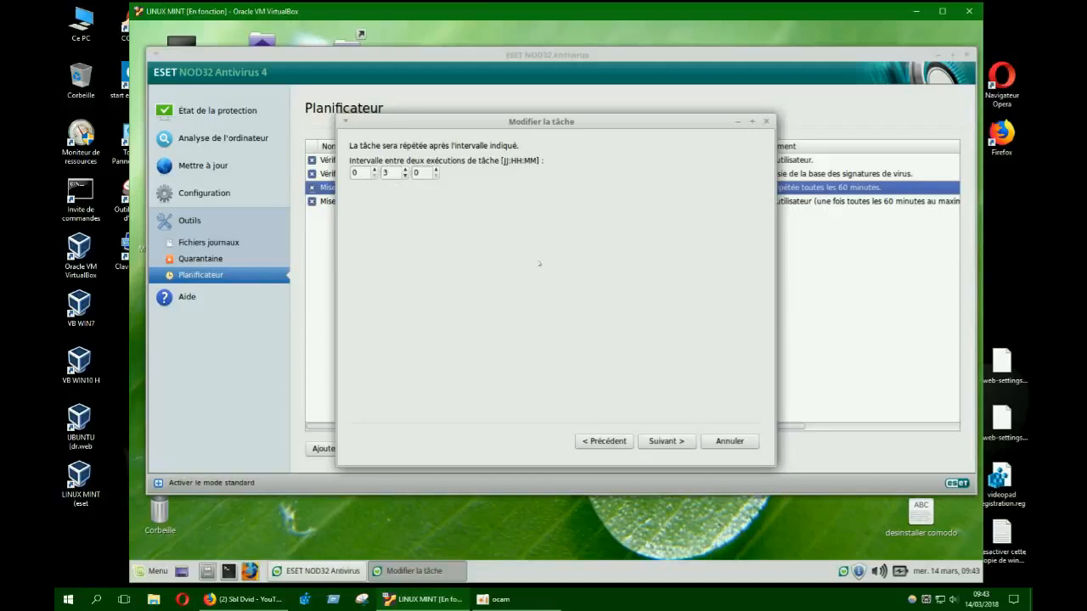
click(668, 441)
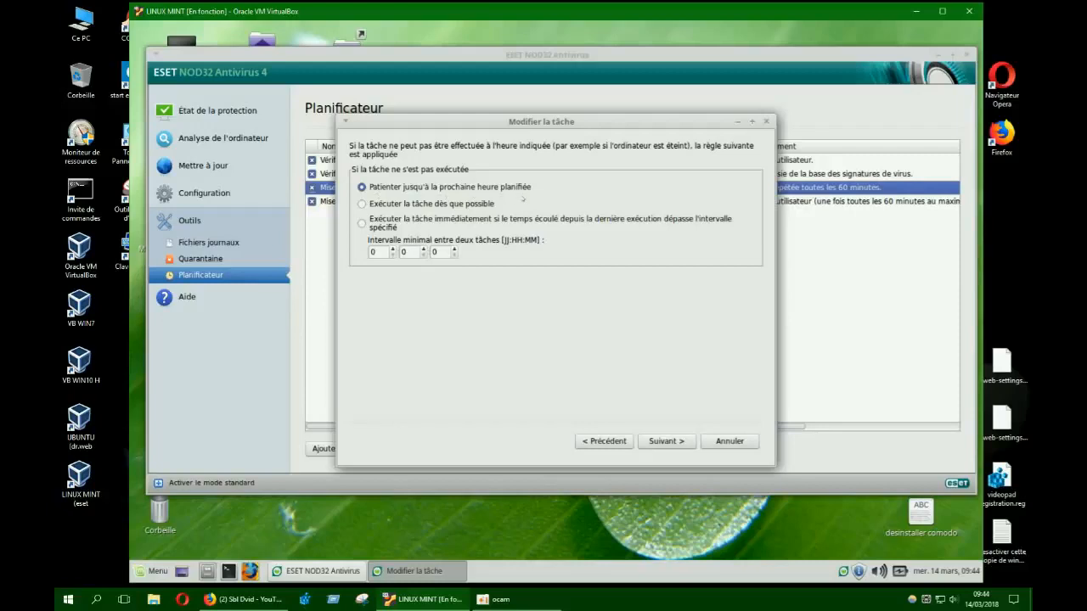
click(666, 441)
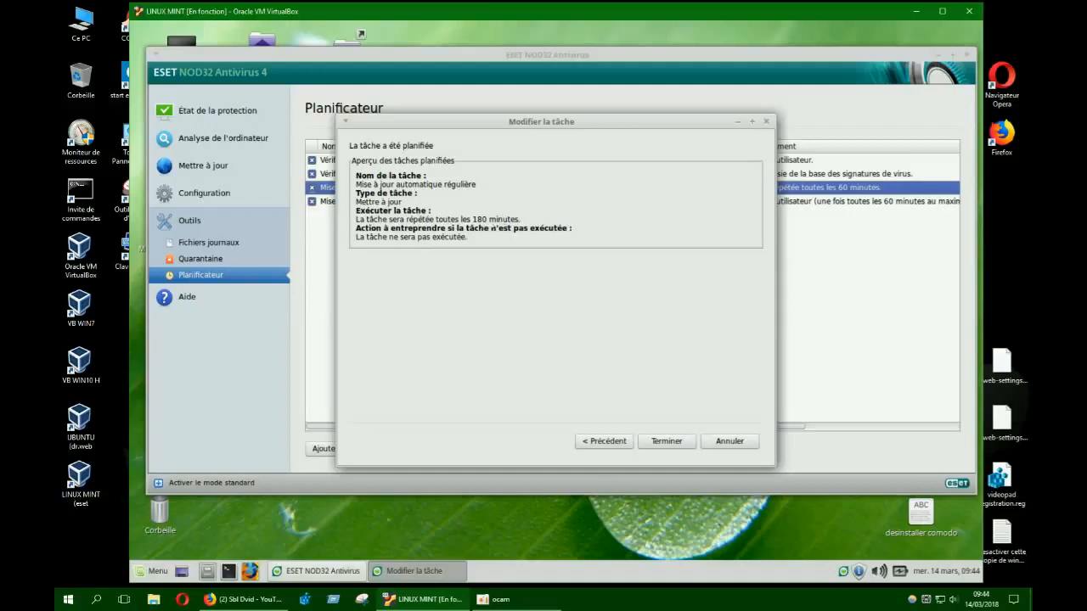
click(658, 438)
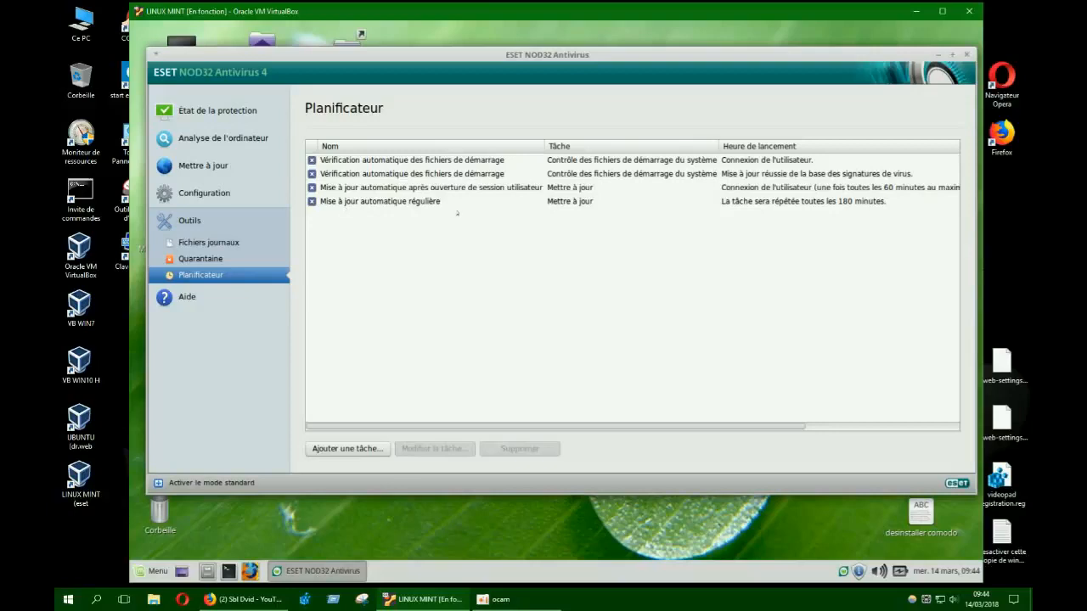
- Review the Planificateur's update and startup file verification tasks, and view the Aide et assistance page
click(416, 202)
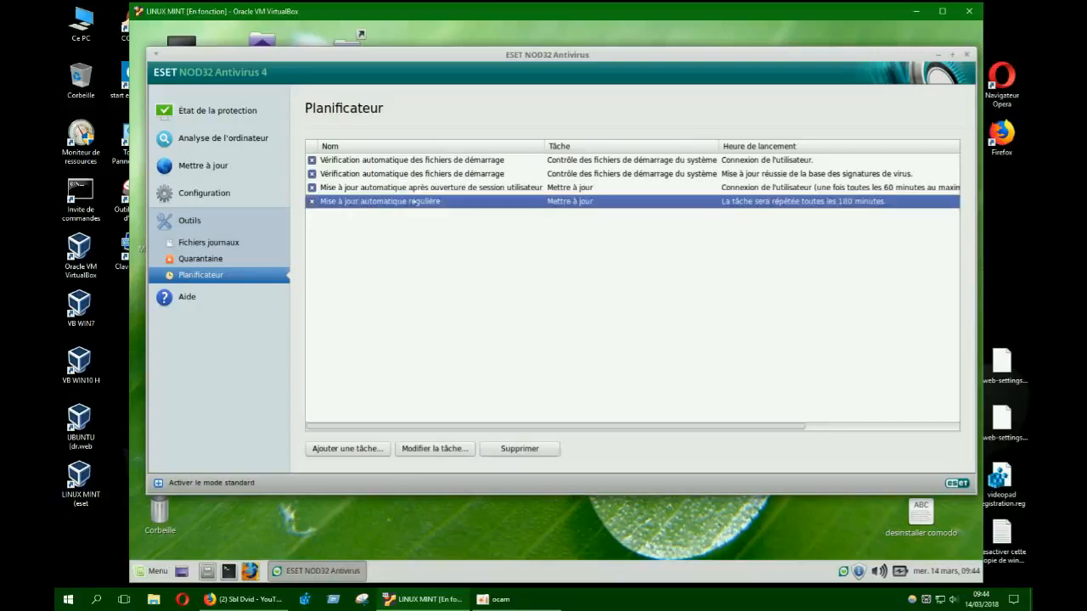
click(446, 188)
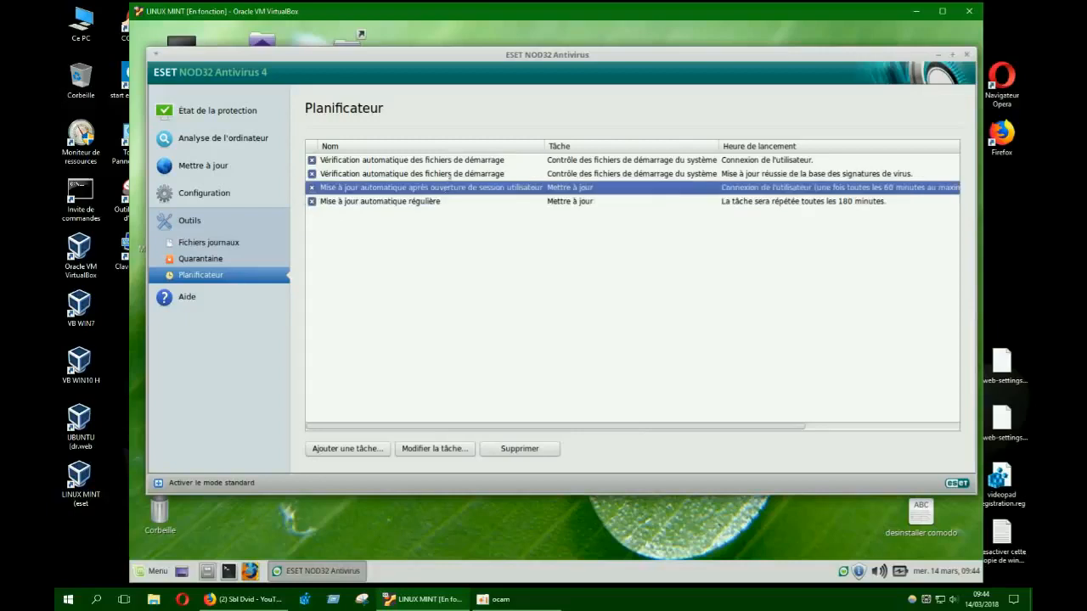
click(448, 174)
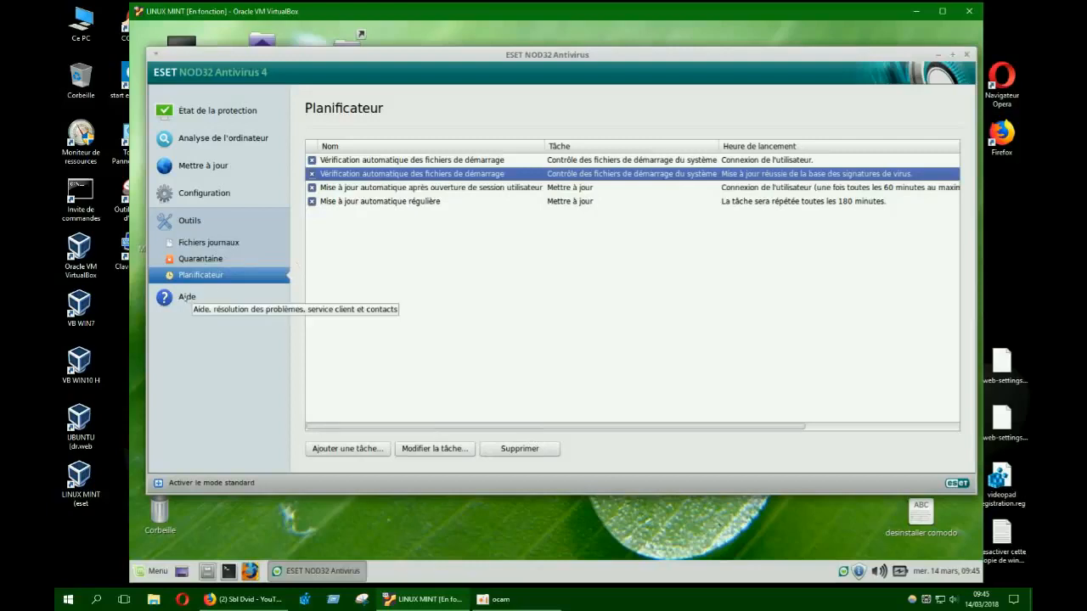
click(185, 298)
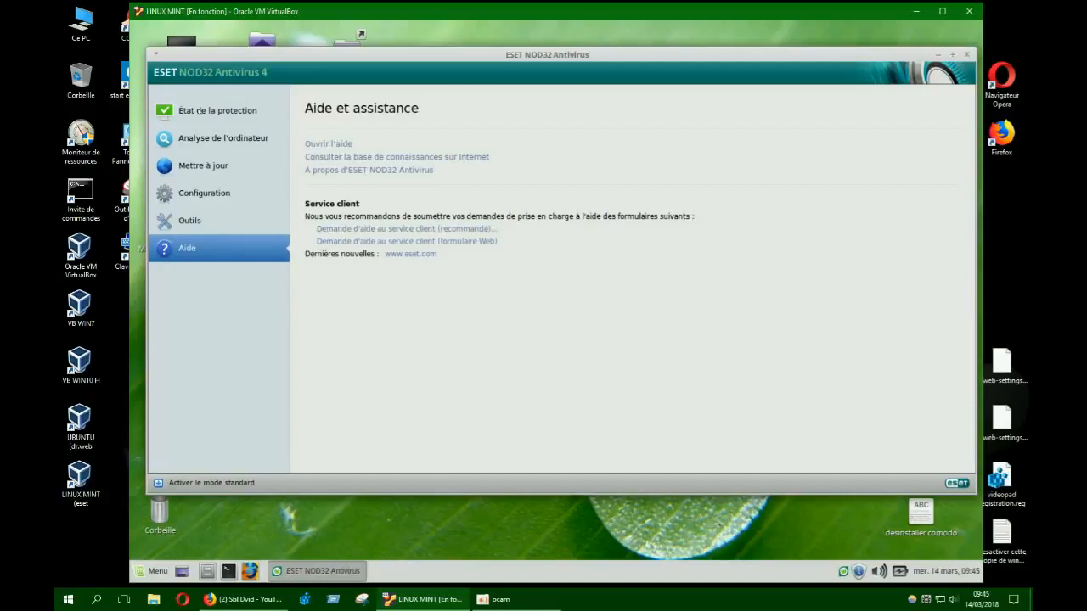
- Return to État de la protection, then narrow and move the antivirus window to uncover the desktop icons
click(200, 111)
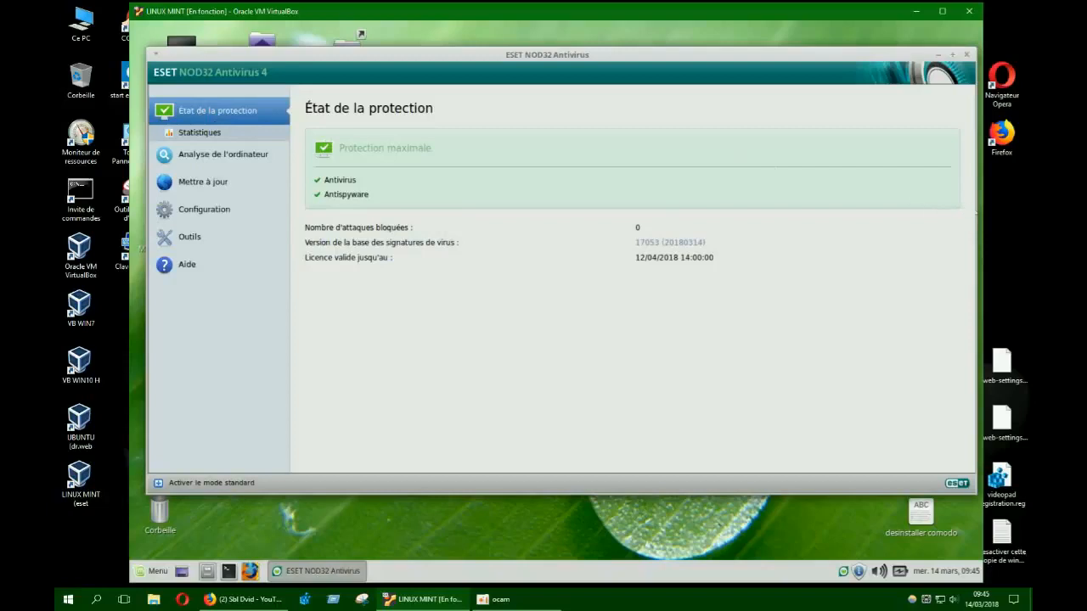
drag(972, 213, 720, 168)
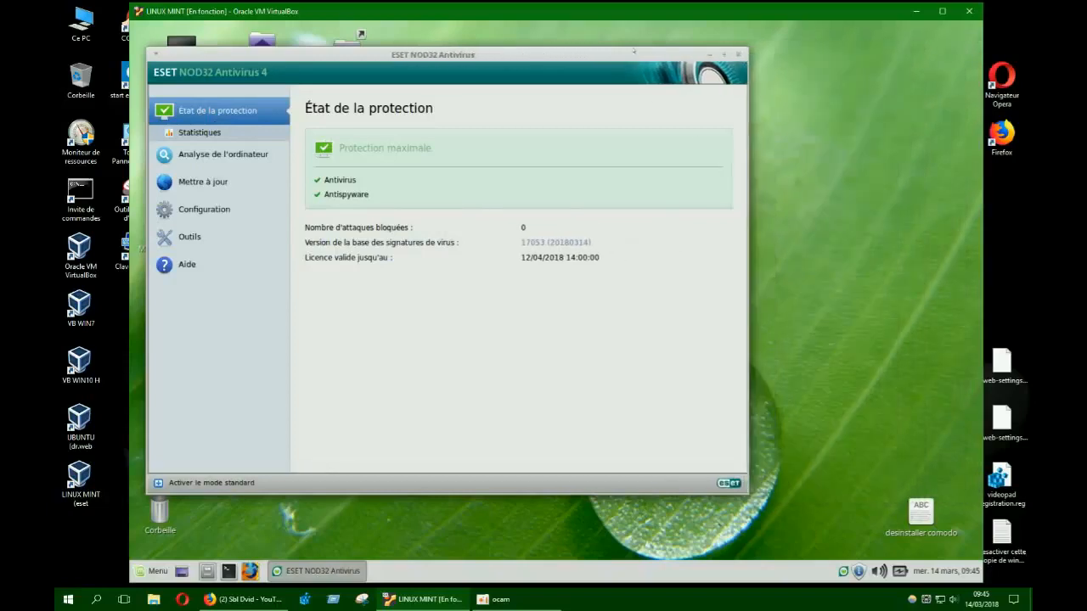
drag(632, 50, 625, 87)
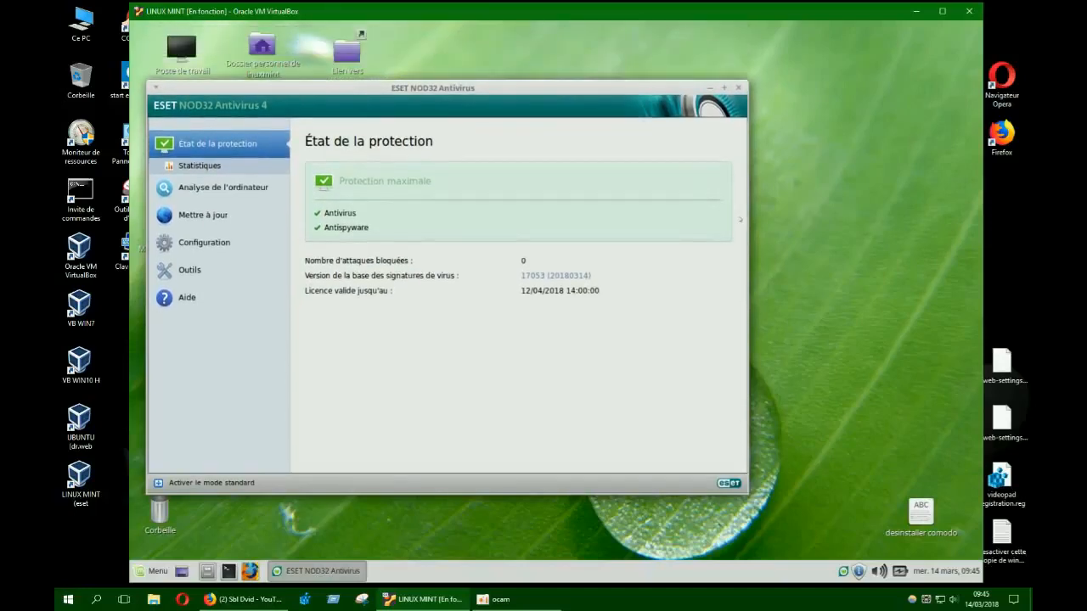
drag(739, 214, 717, 212)
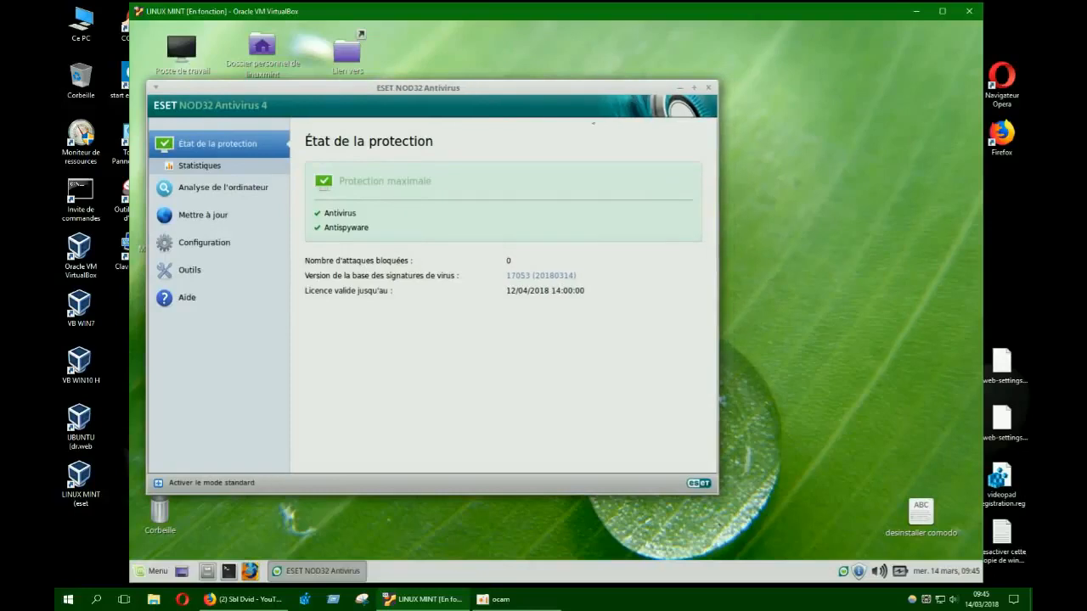
drag(592, 90, 702, 64)
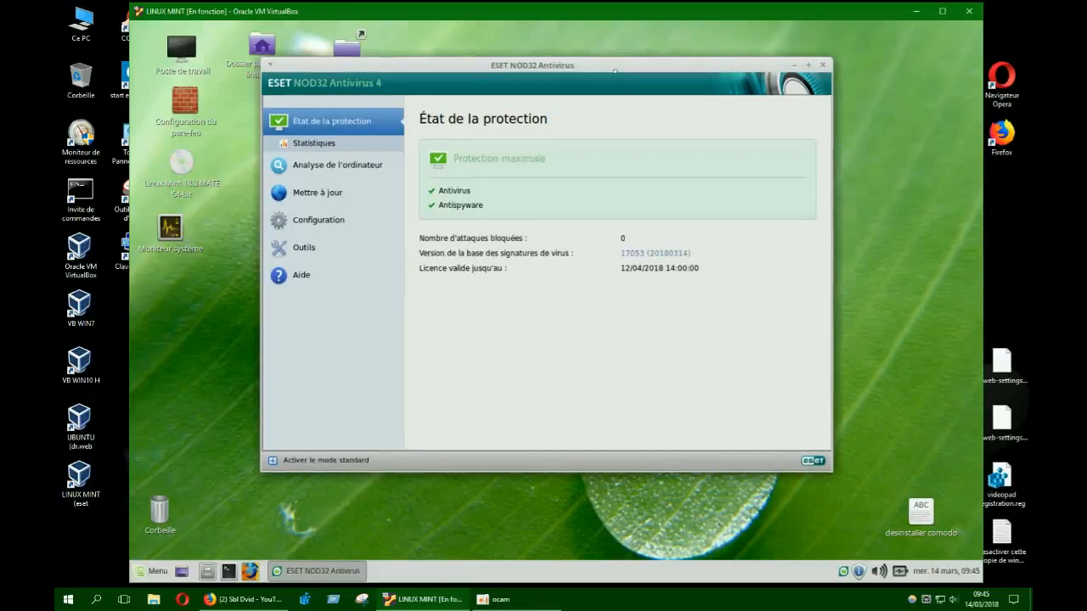
drag(608, 69, 735, 130)
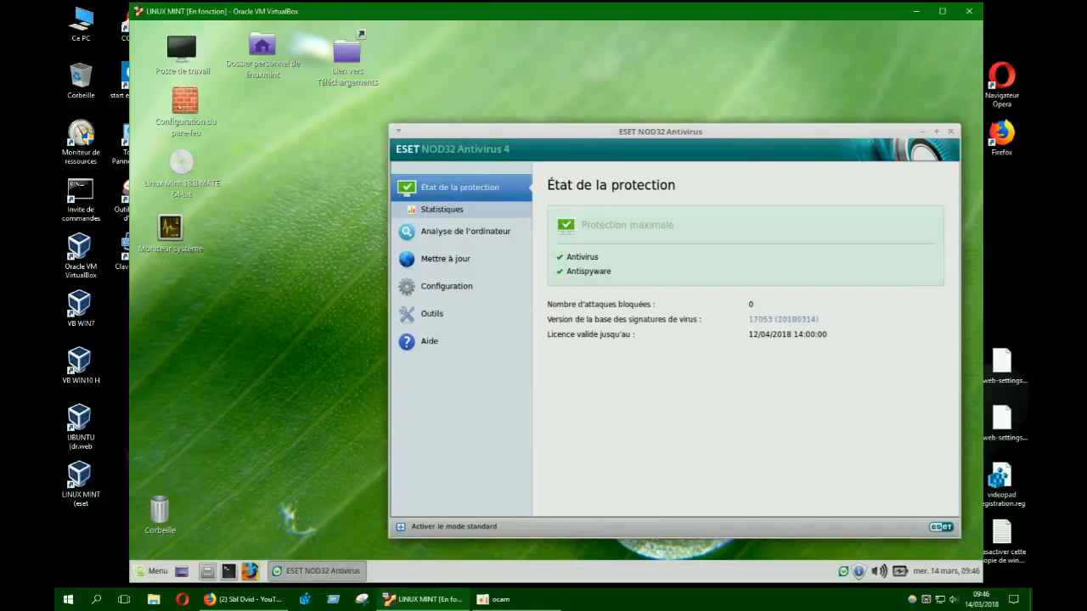
- Open Configuration du pare-feu from the desktop and enter the account password to authenticate
click(191, 107)
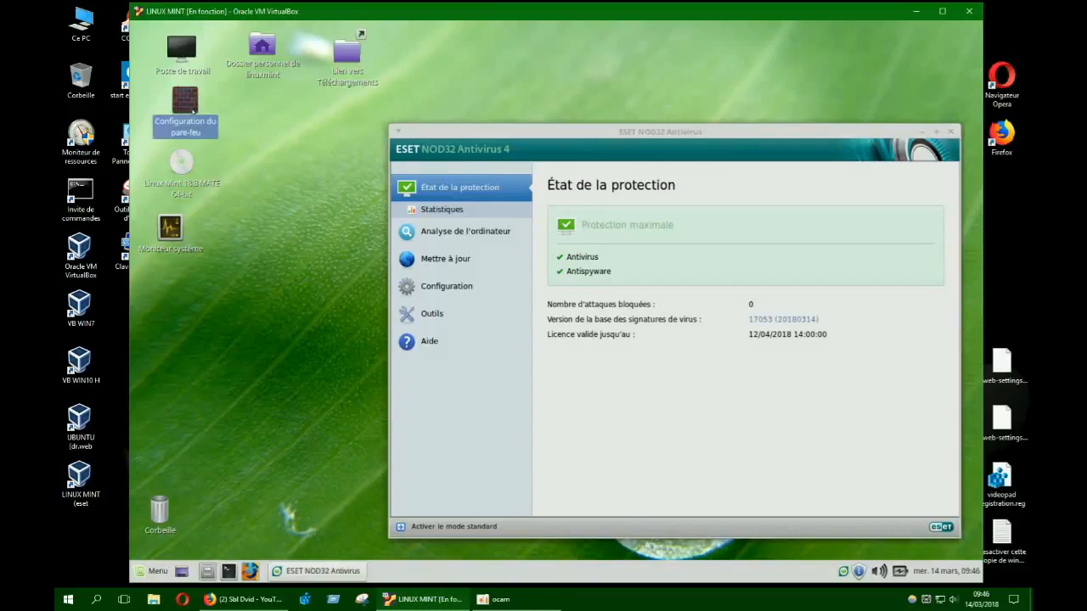
double_click(192, 107)
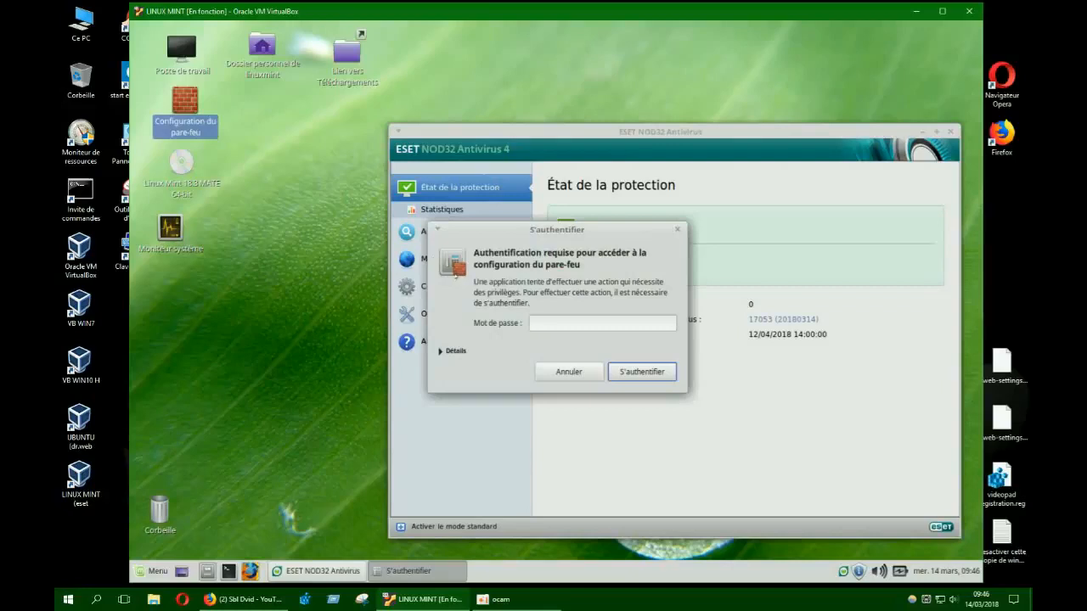
text(••••••••••)
key(Return)
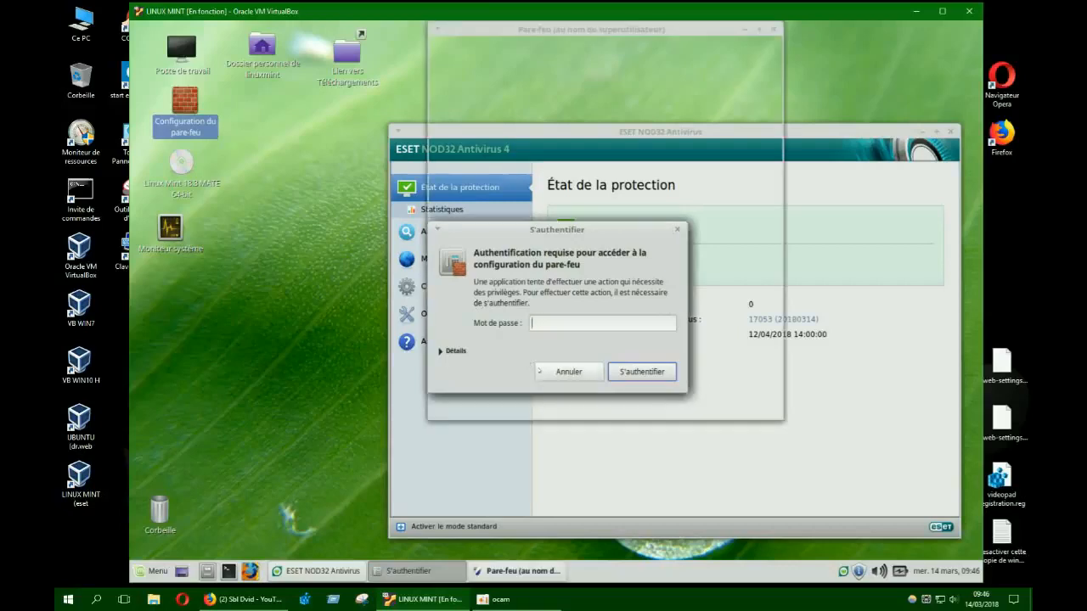
text(****)
key(Return)
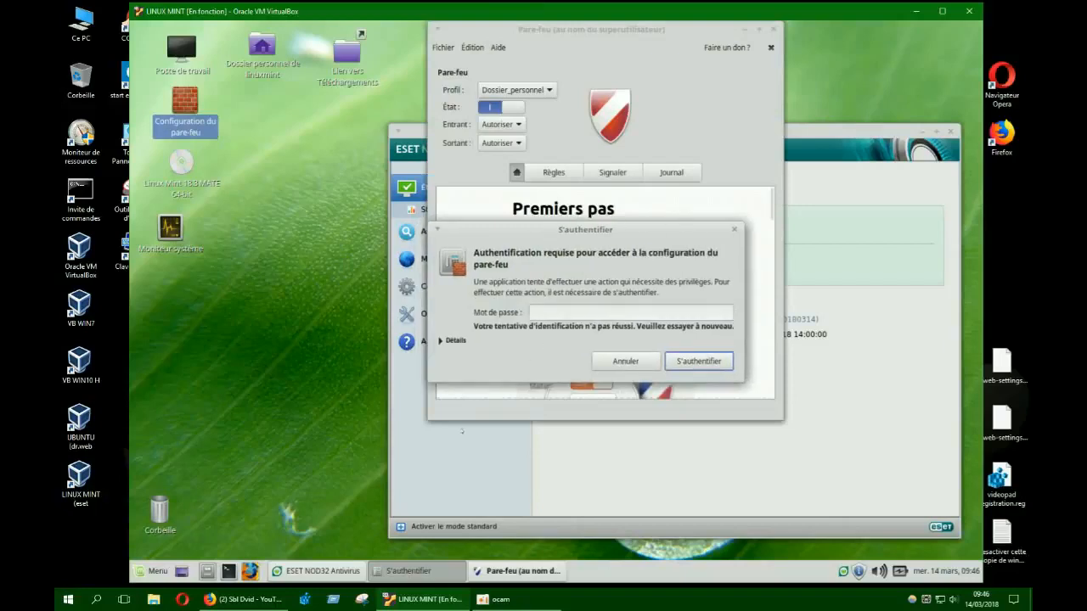
text(*********)
key(Return)
- Move the authentication prompt clear of the Pare-feu window, view the firewall's profile and traffic settings, and close the firewall
drag(586, 229, 357, 404)
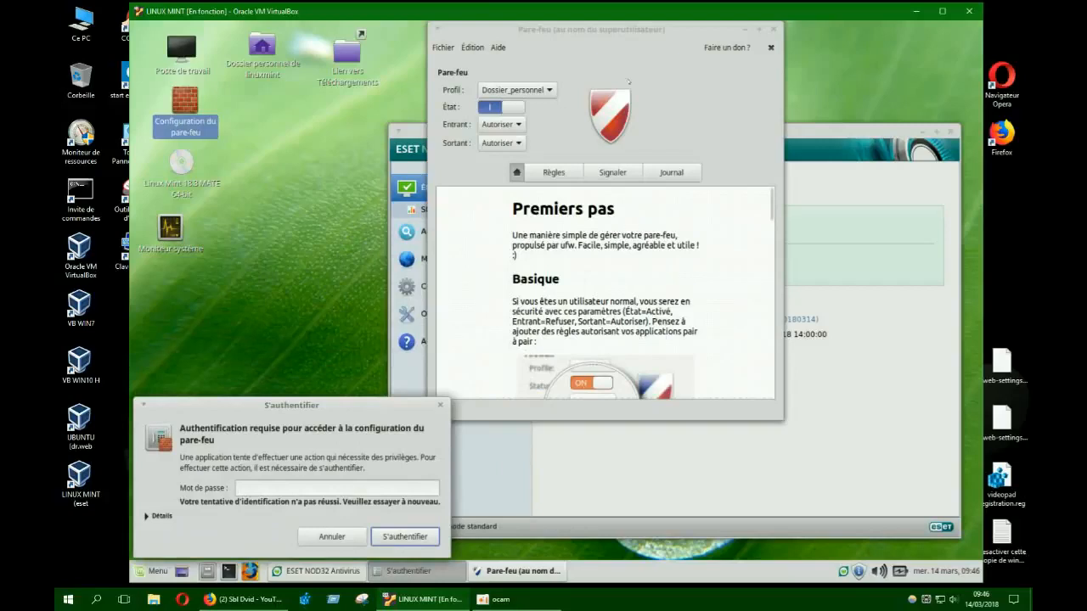
drag(652, 36, 705, 39)
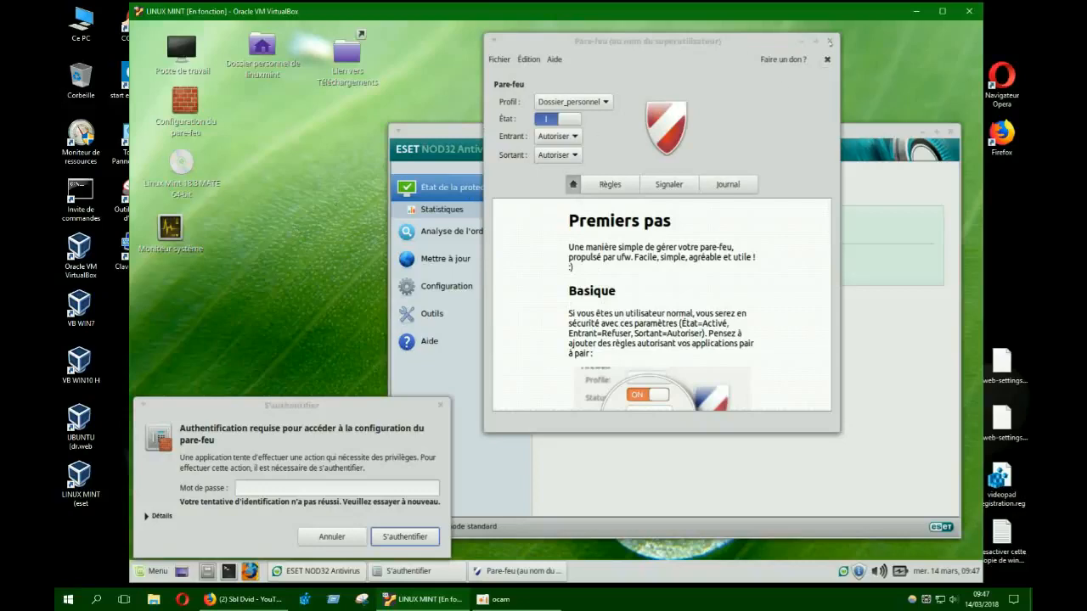
click(829, 41)
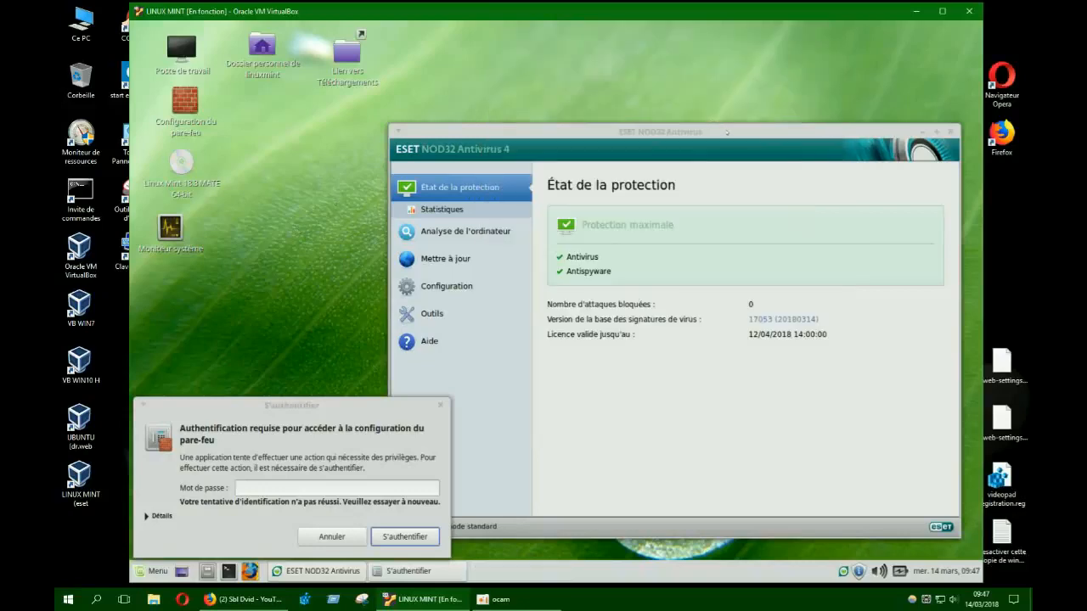
- Close the remaining firewall authentication prompt and move the antivirus window to the middle of the desktop
drag(727, 132, 715, 77)
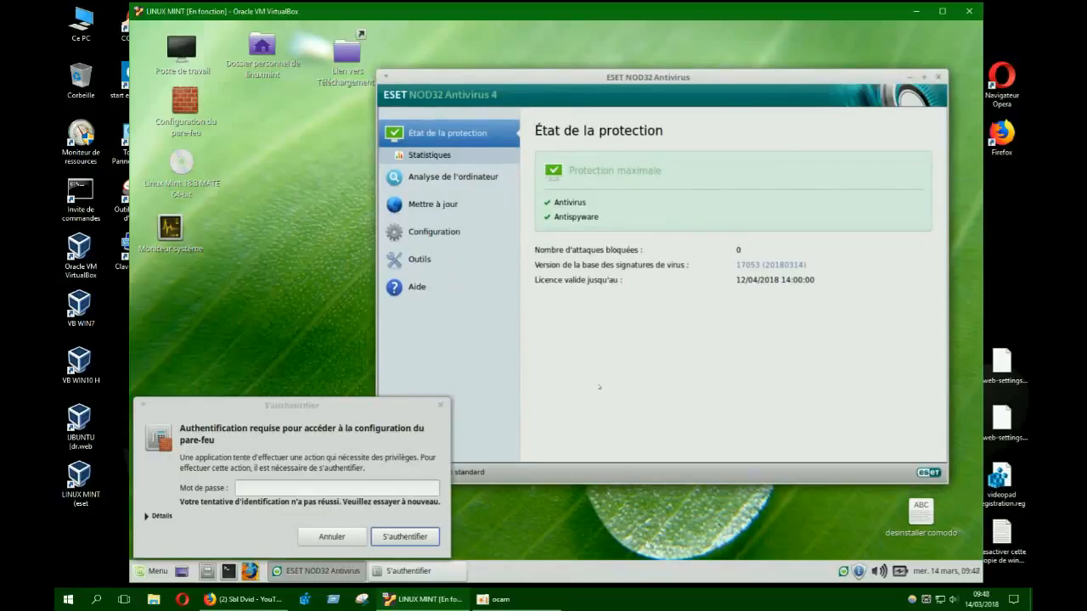
click(439, 404)
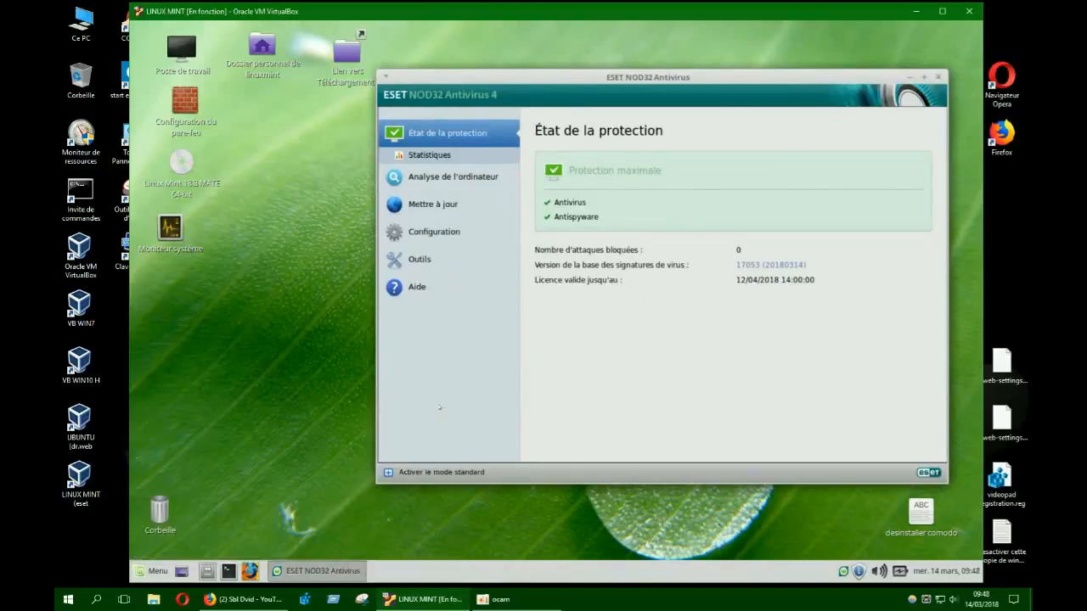
drag(691, 78, 617, 81)
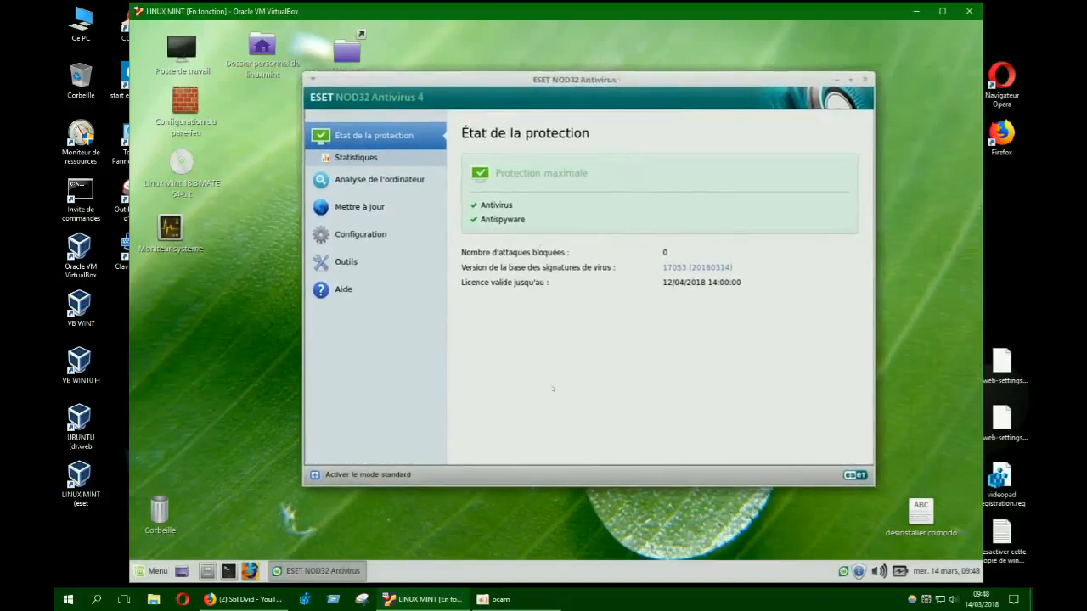